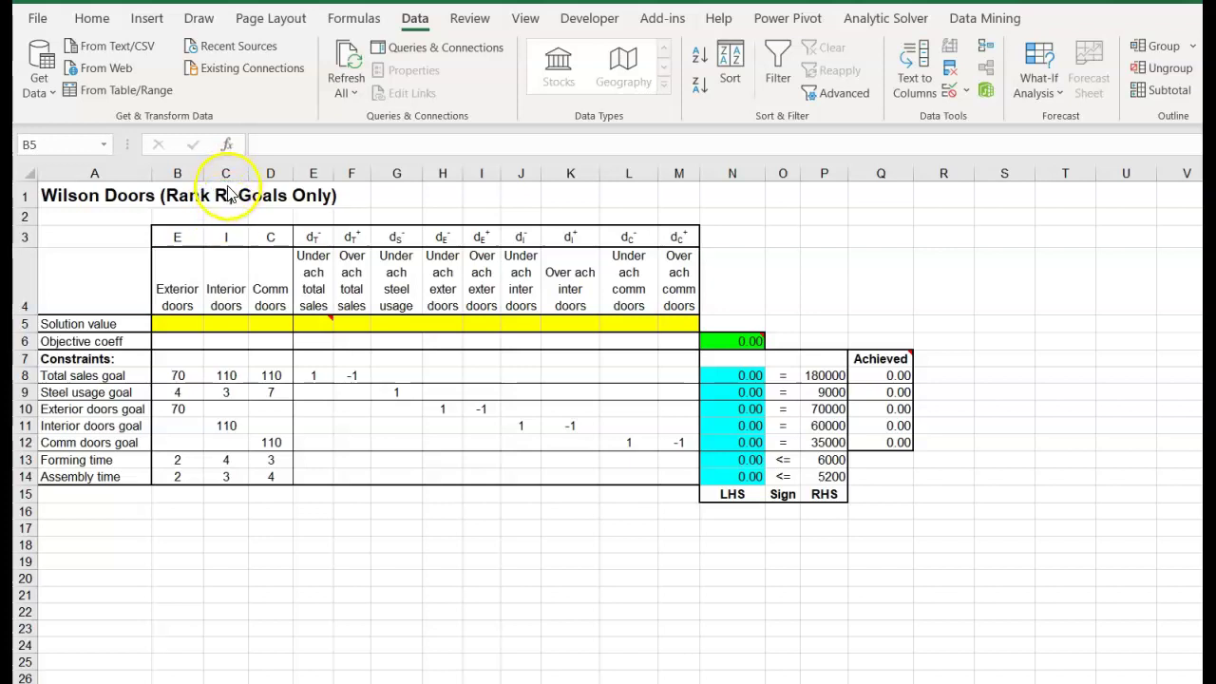
Enter 1 as the objective coefficient for under-achieved total sales in cell E6
click(322, 344)
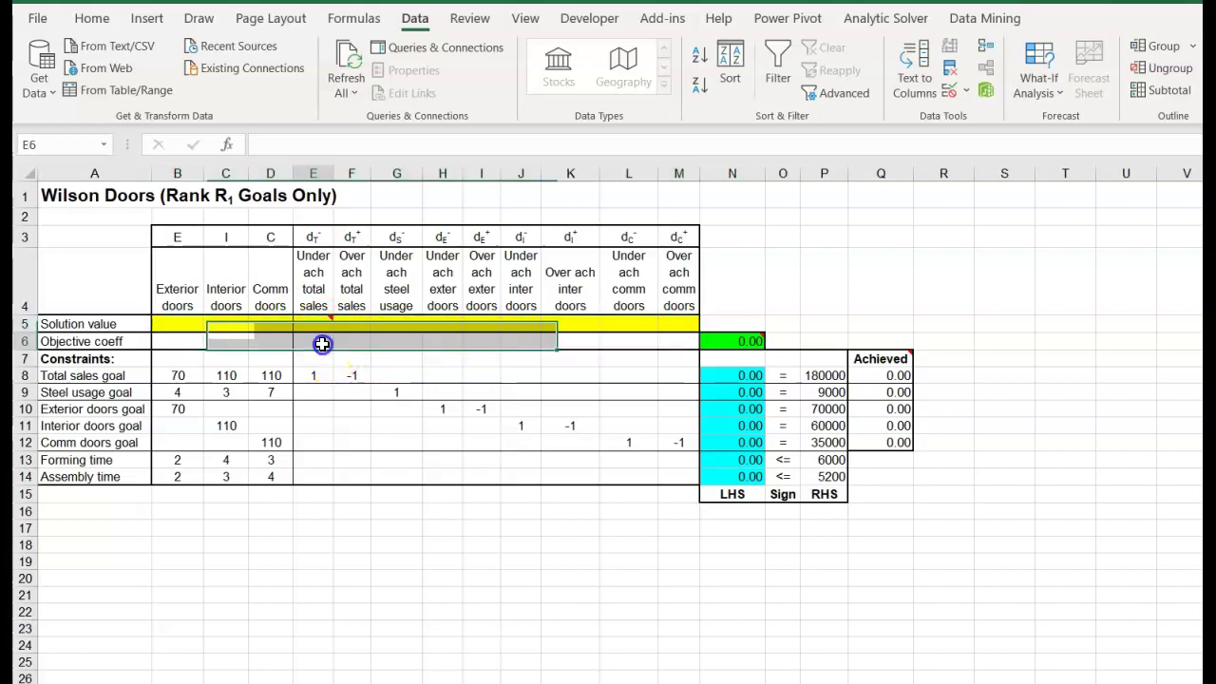
text(1)
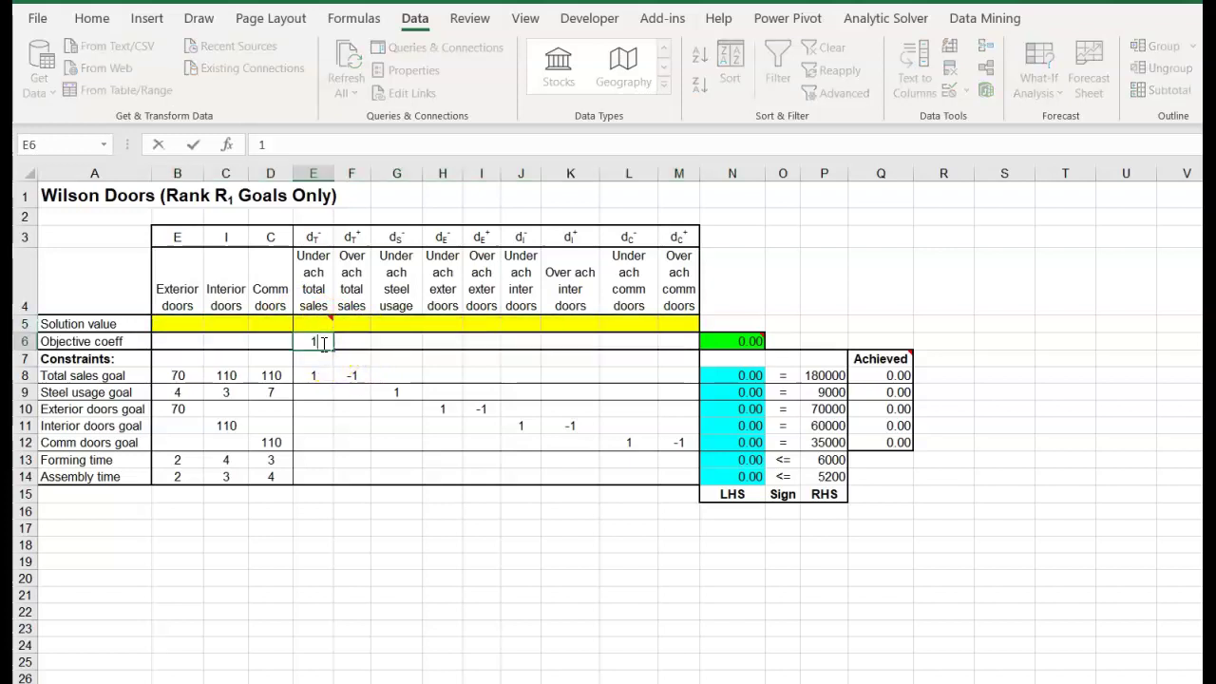
click(332, 262)
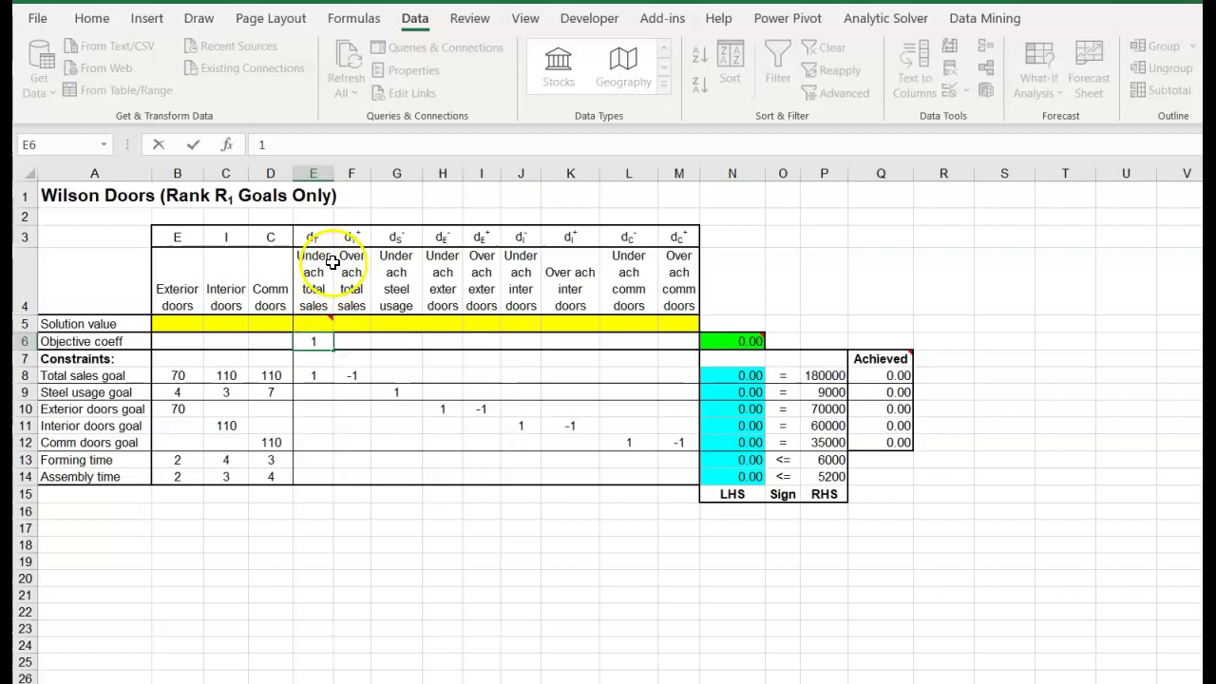
key(Return)
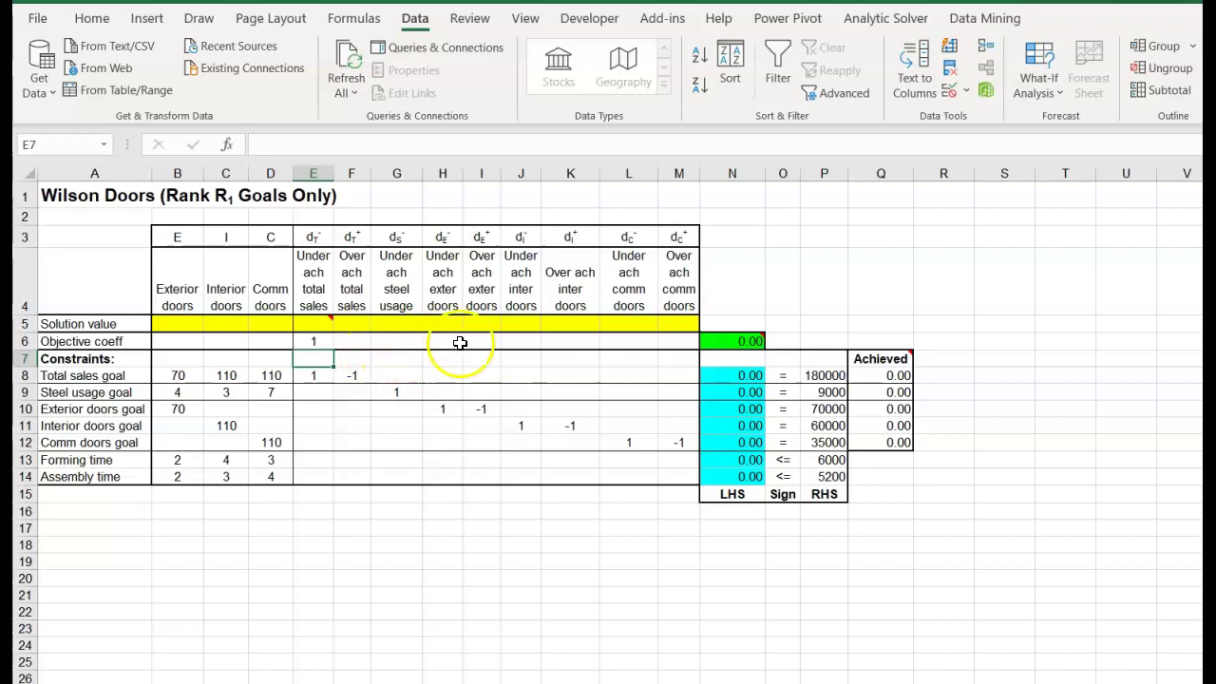
Examine the objective formula in N6, the objective coefficient row, and the steel usage goal row with its LHS formula in N9
click(763, 345)
double_click(755, 344)
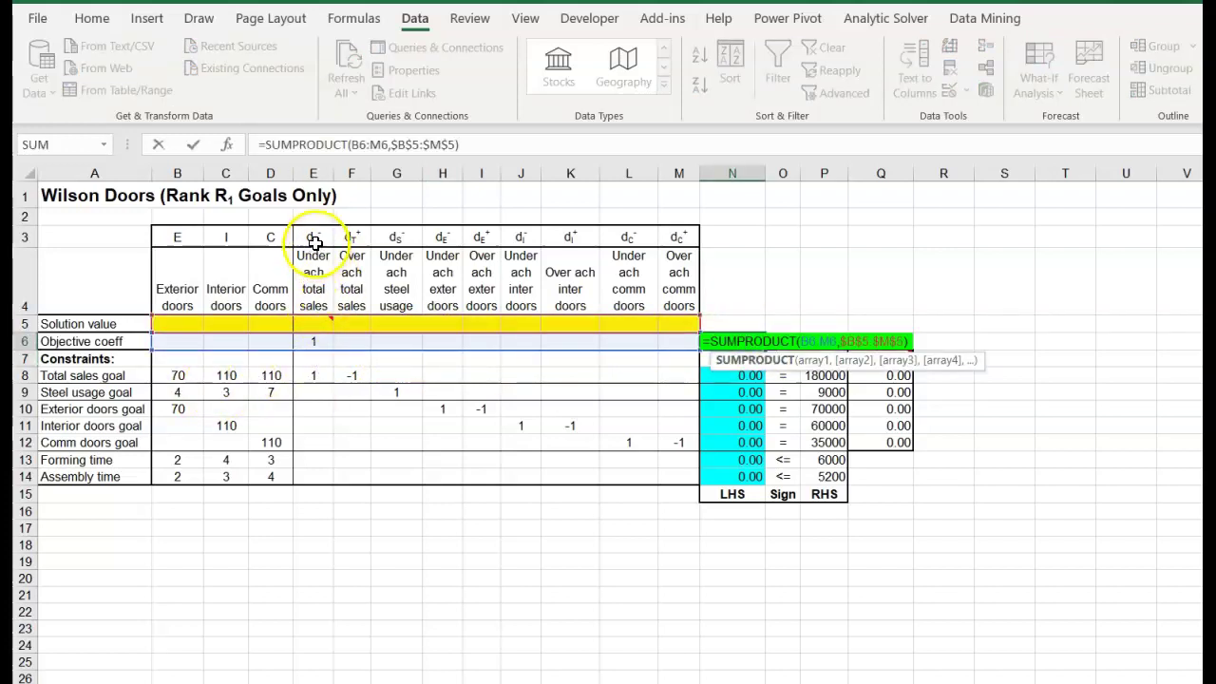
click(325, 349)
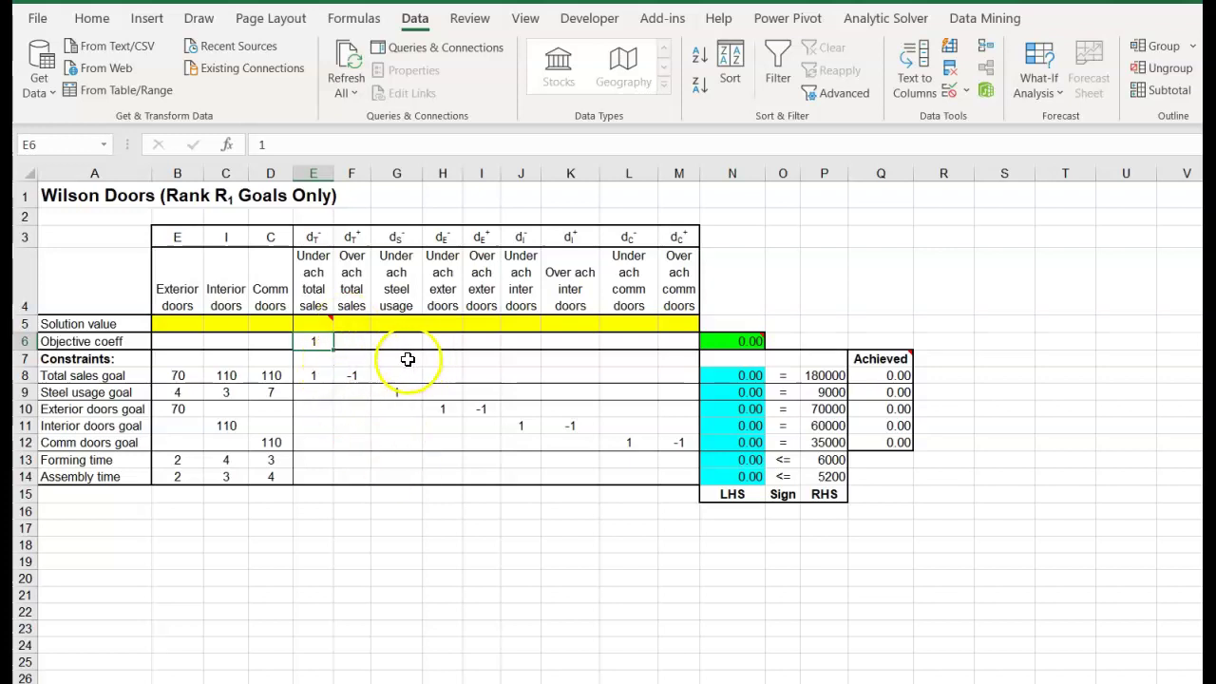
click(26, 341)
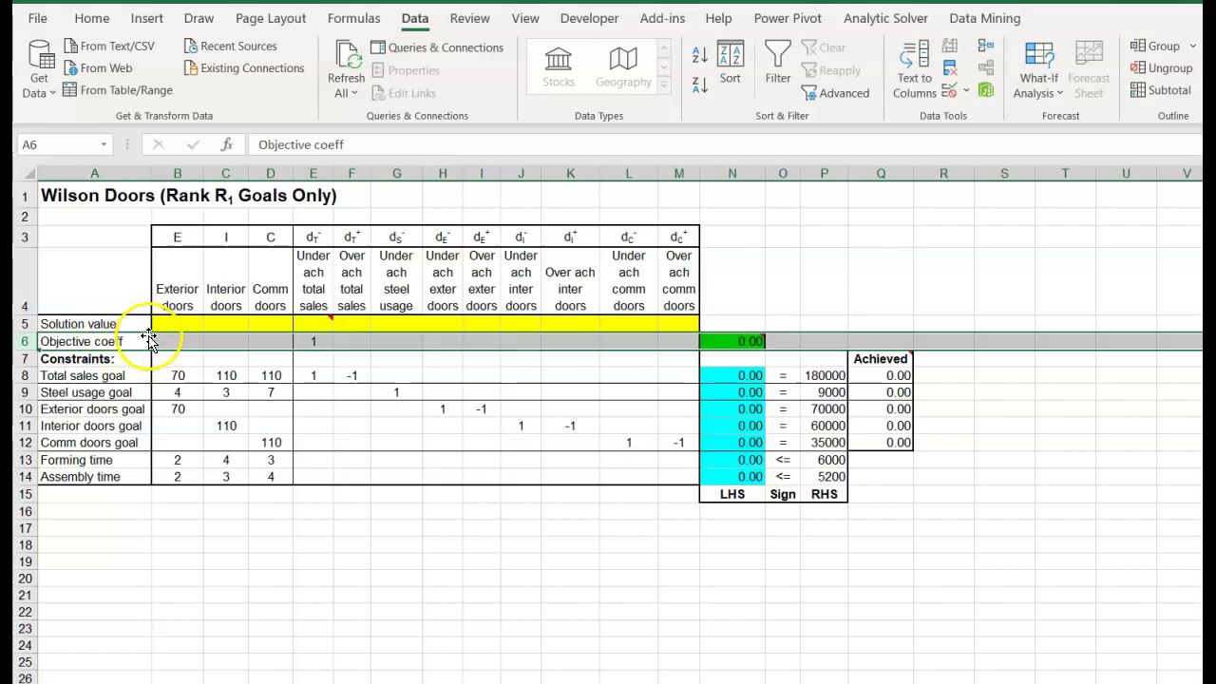
click(325, 343)
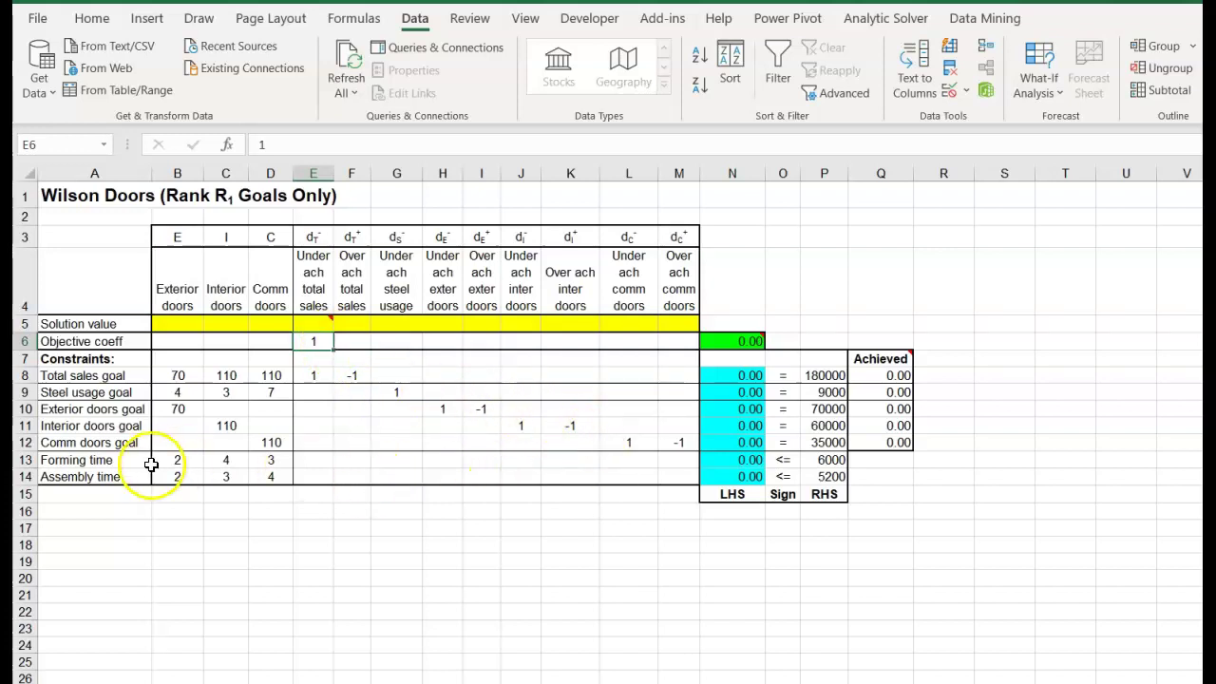
click(78, 397)
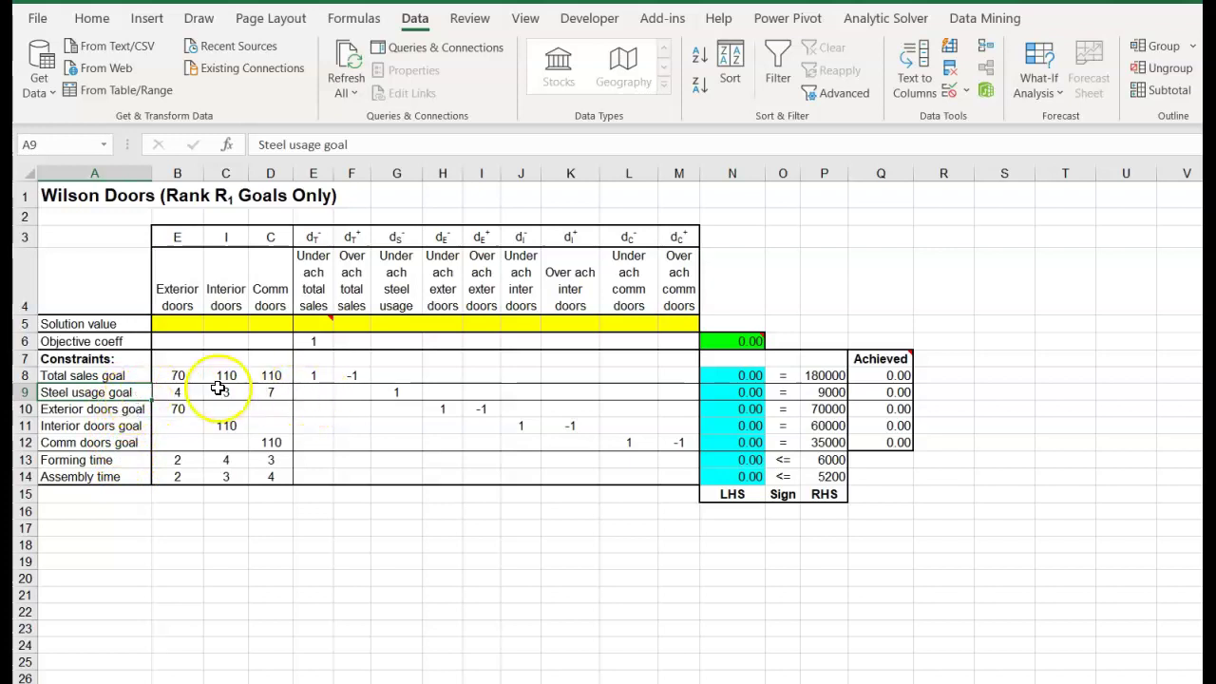
click(24, 393)
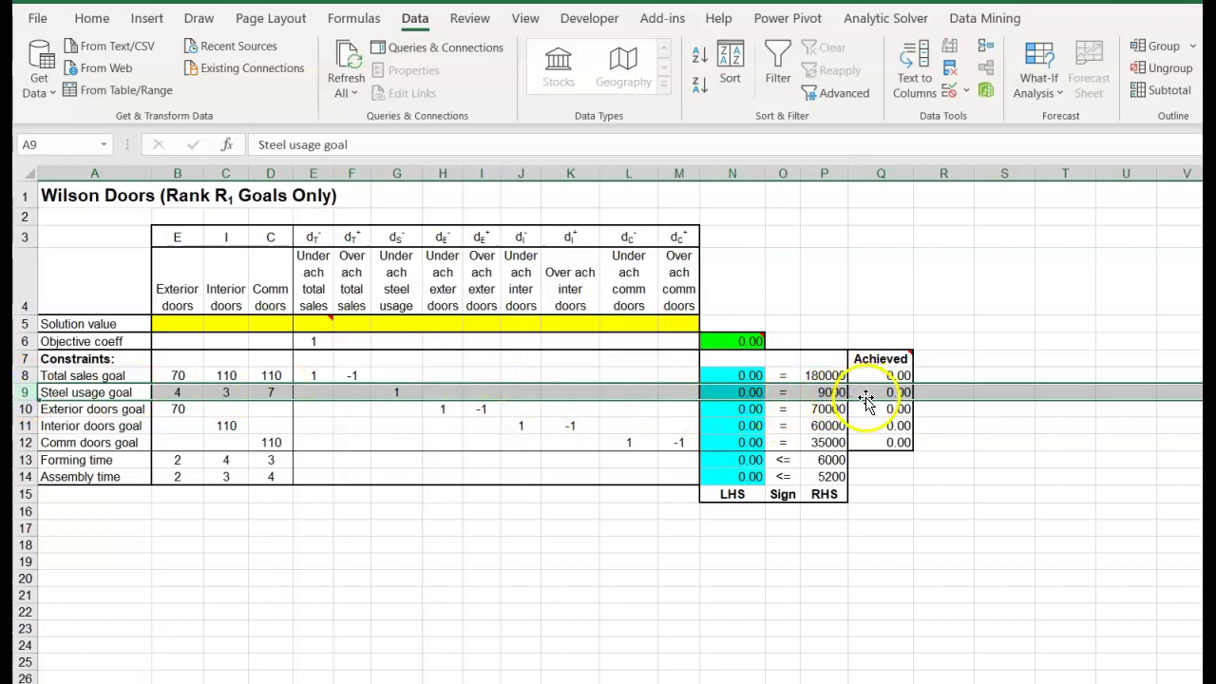
click(755, 391)
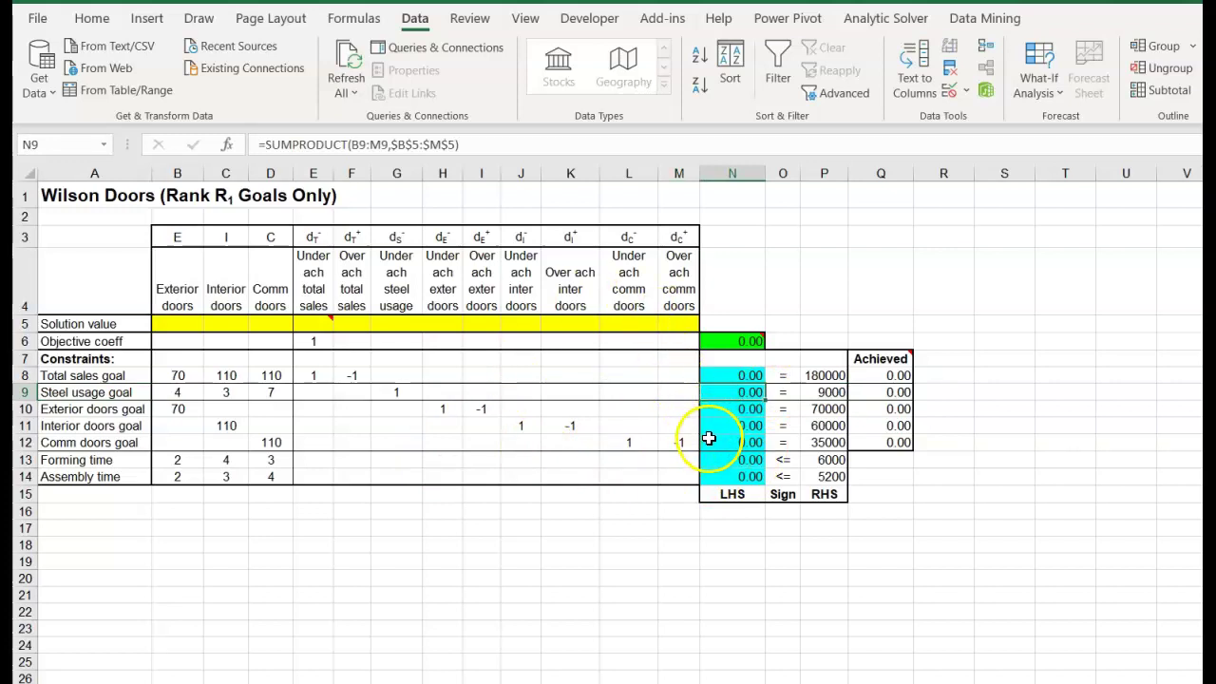
click(306, 341)
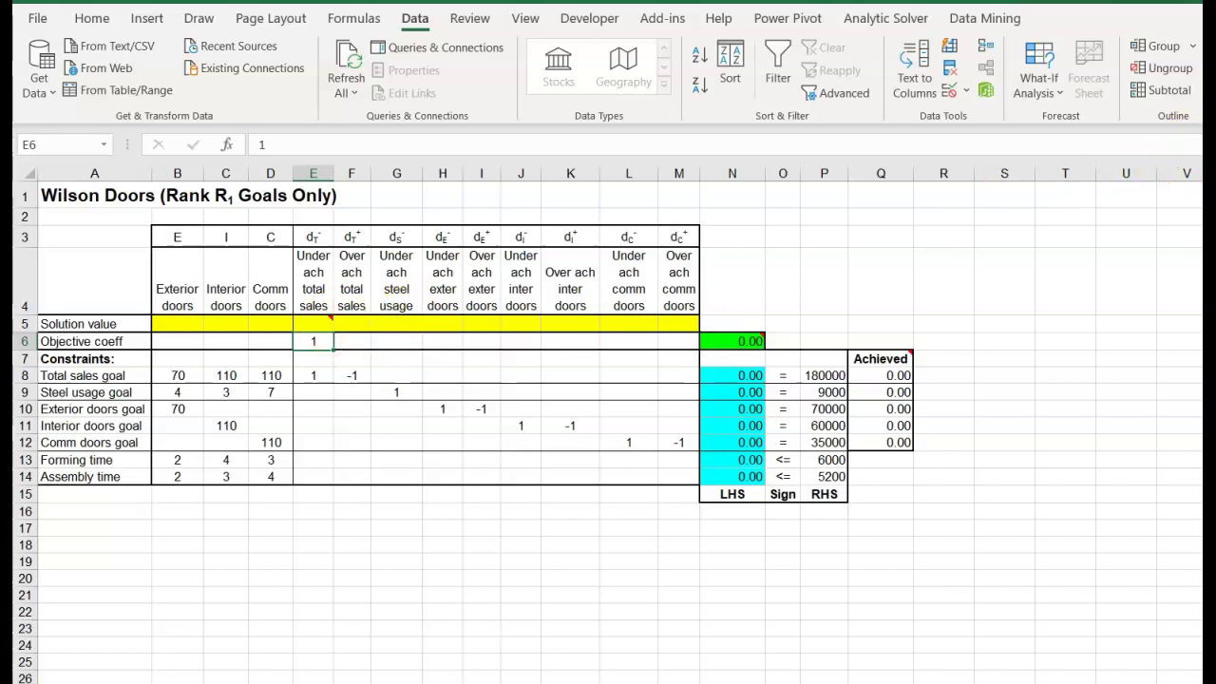
Run Solver on the rank R1 model, minimizing N6 by changing B5:M5 with Simplex LP, and keep the solution
drag(1129, 74, 320, 140)
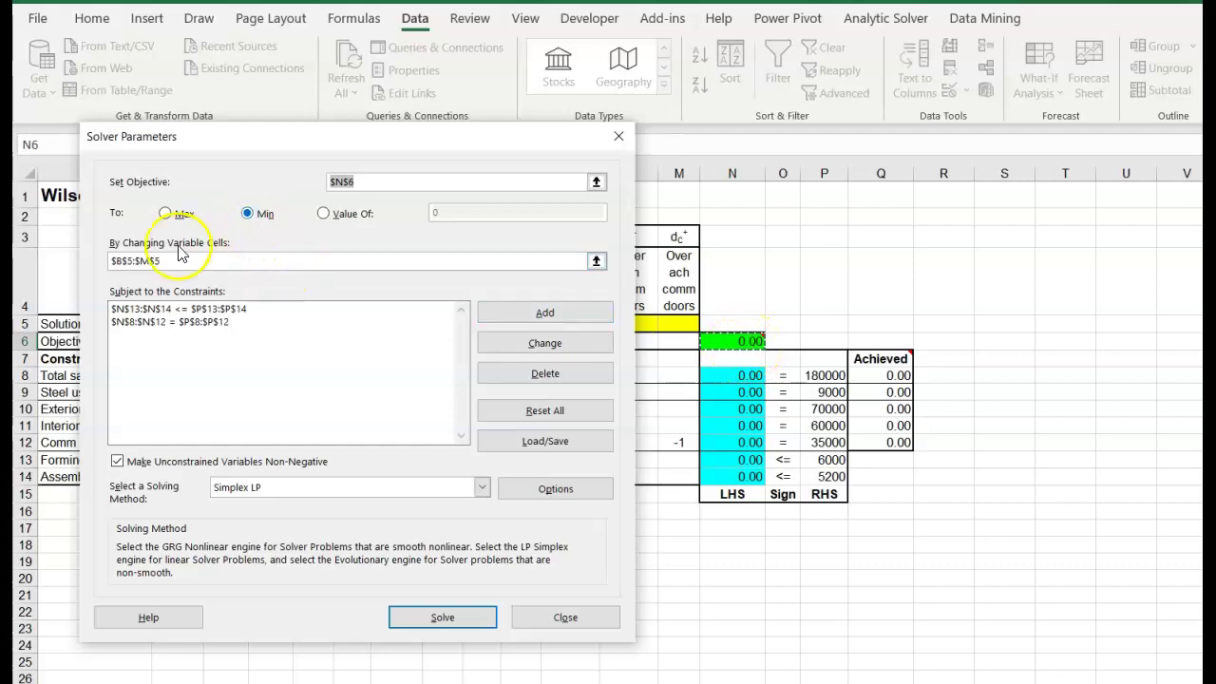
drag(190, 143, 636, 152)
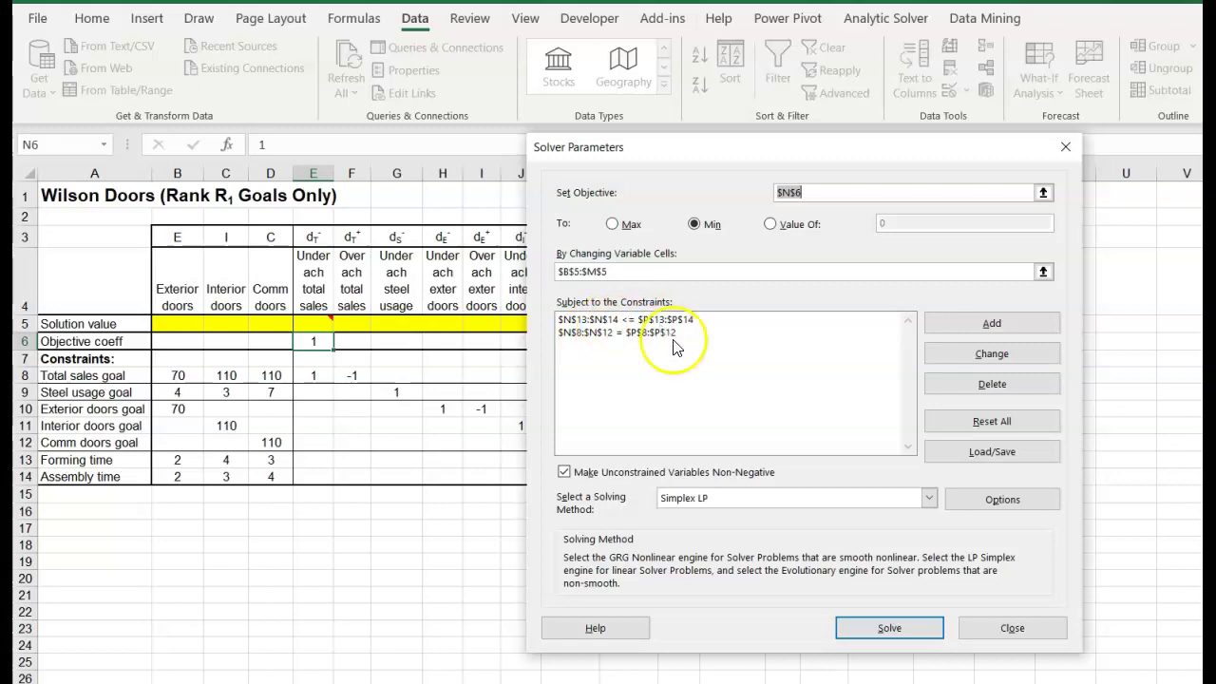
click(905, 629)
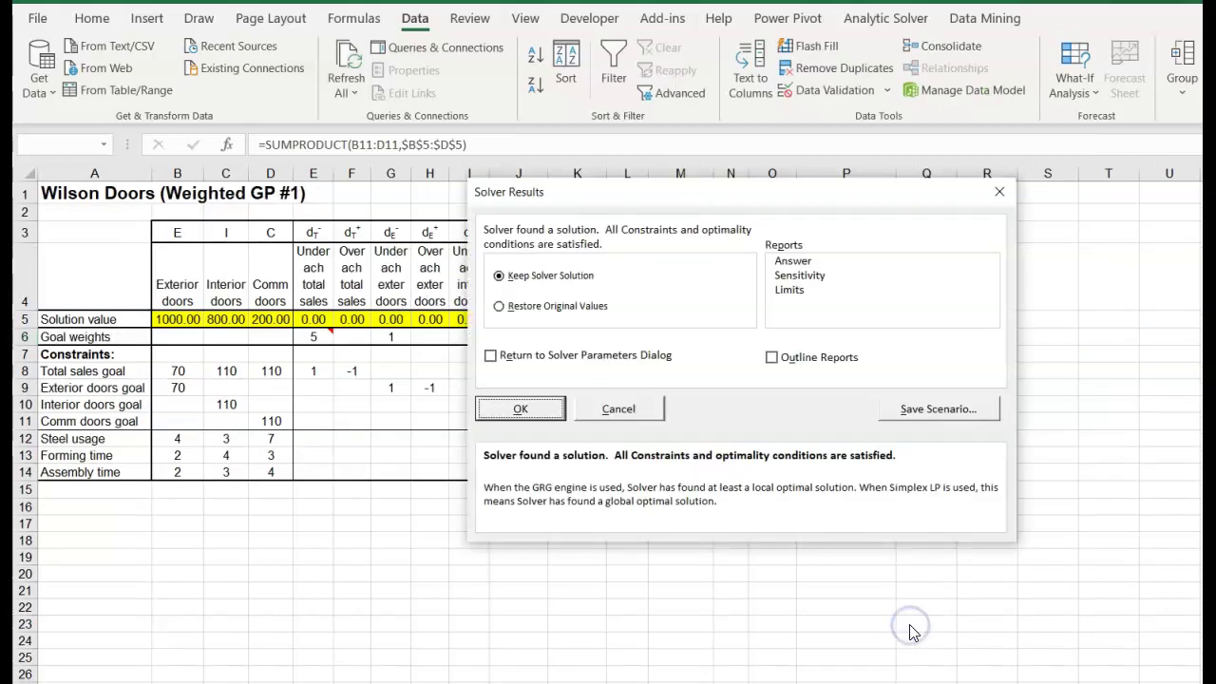
click(511, 409)
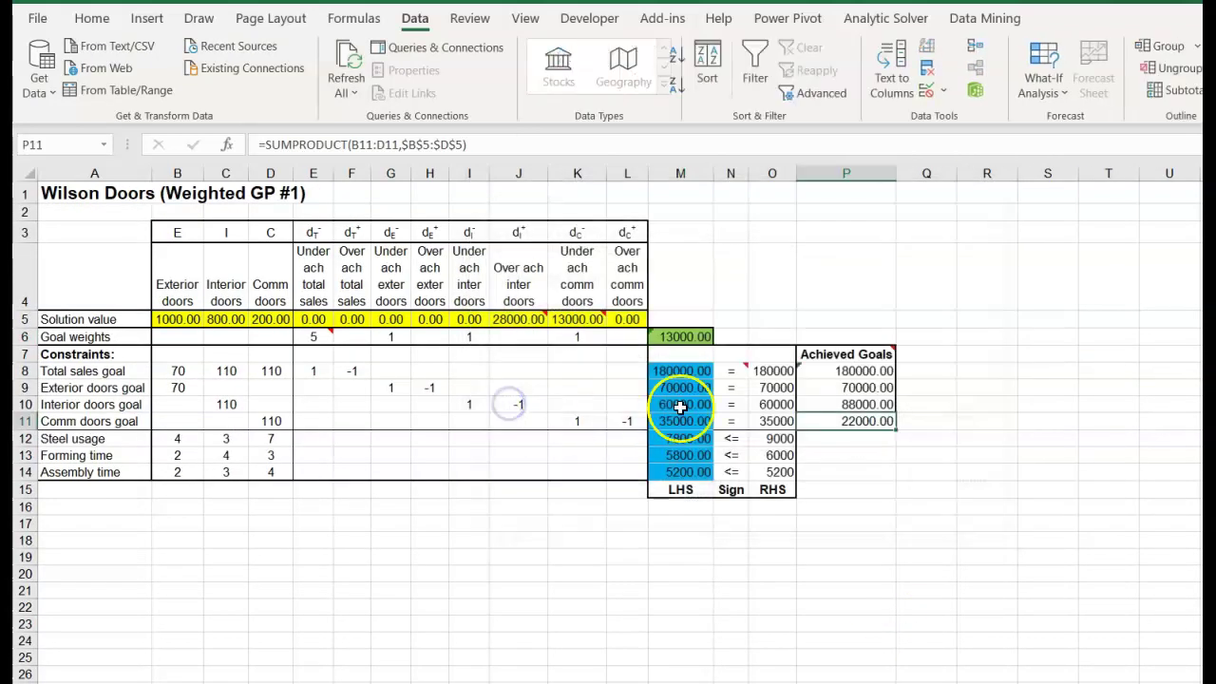
Review the rank R1 solution values for the three door types, the achieved total sales in Q8, and the objective cell N6
click(705, 342)
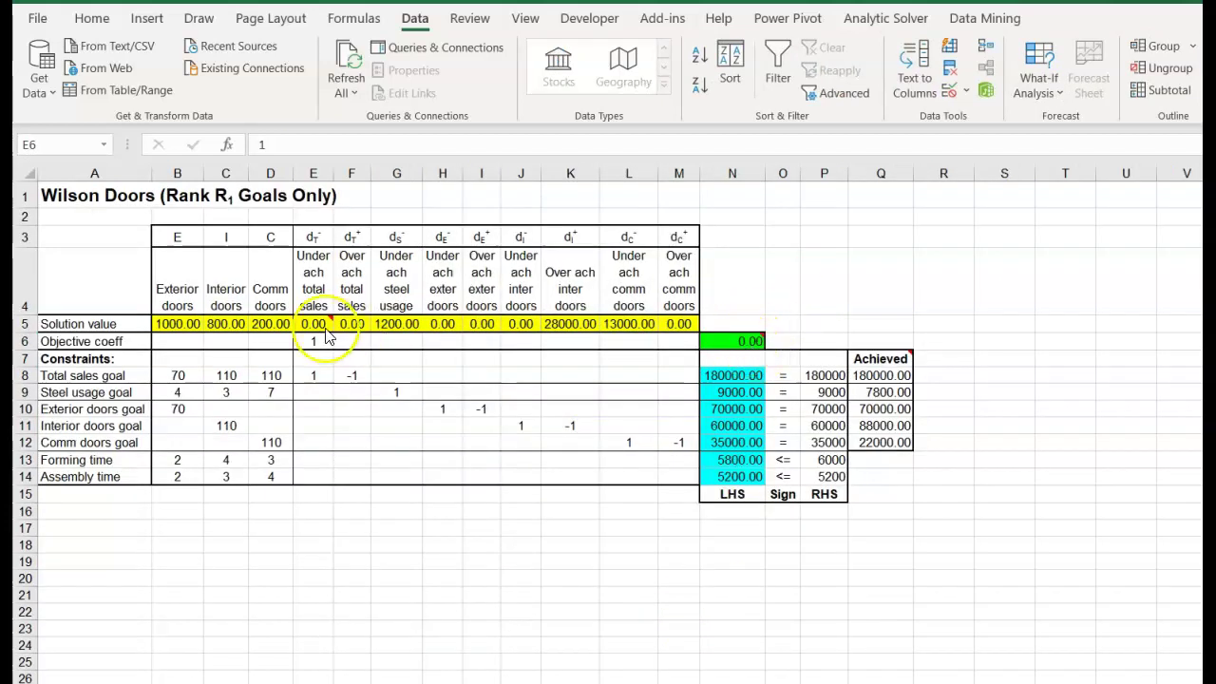
click(171, 321)
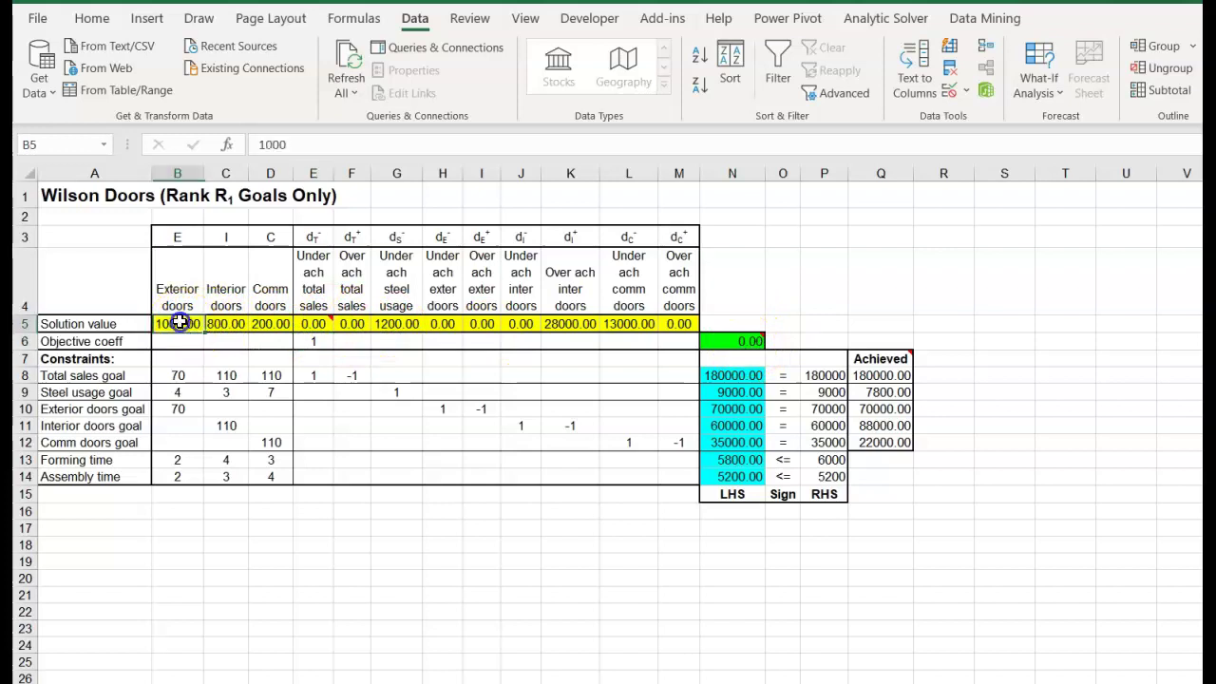
click(236, 323)
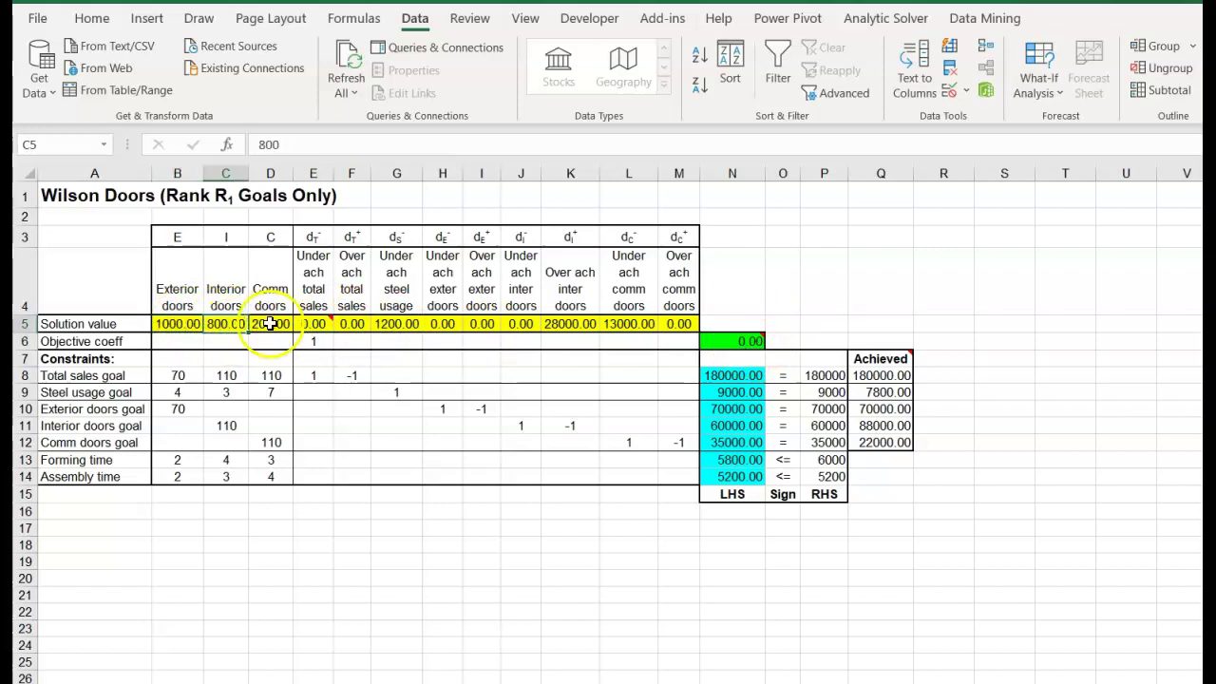
click(269, 323)
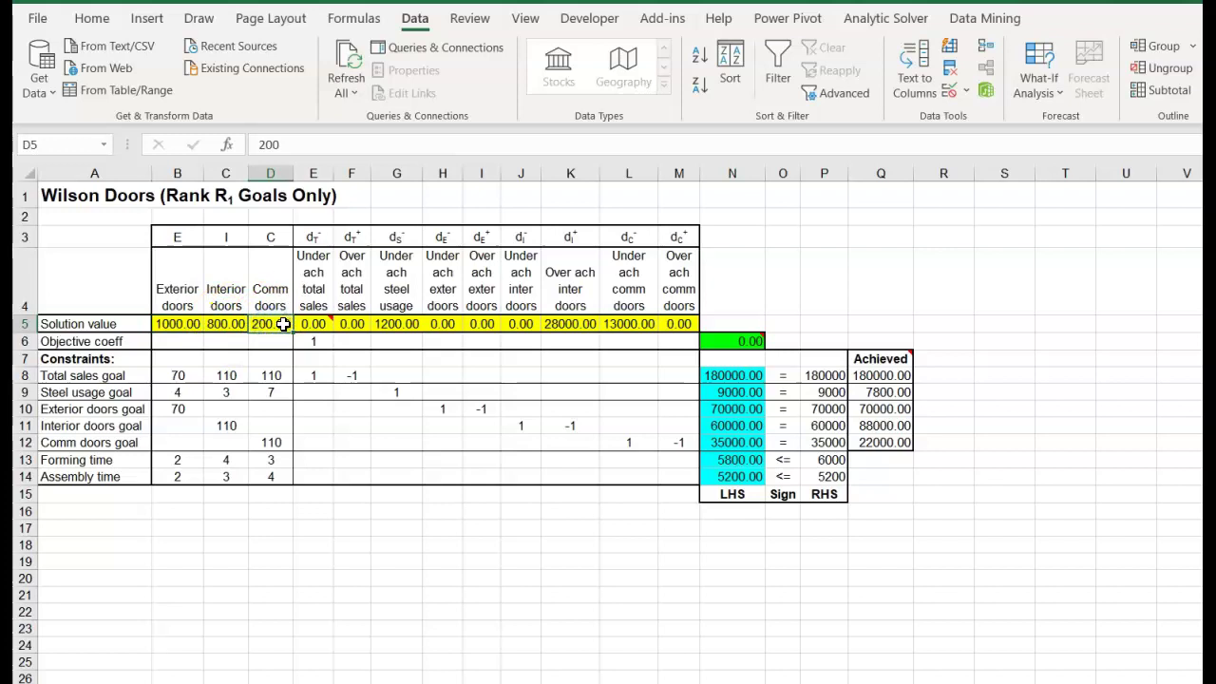
click(319, 339)
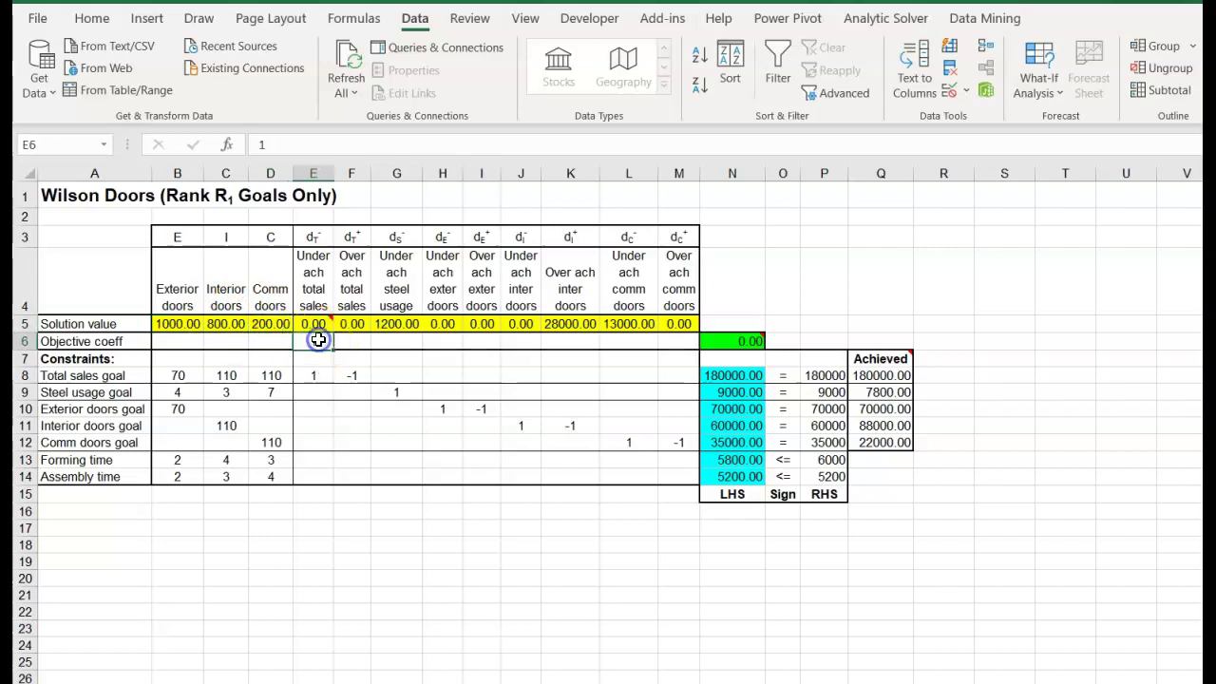
click(863, 376)
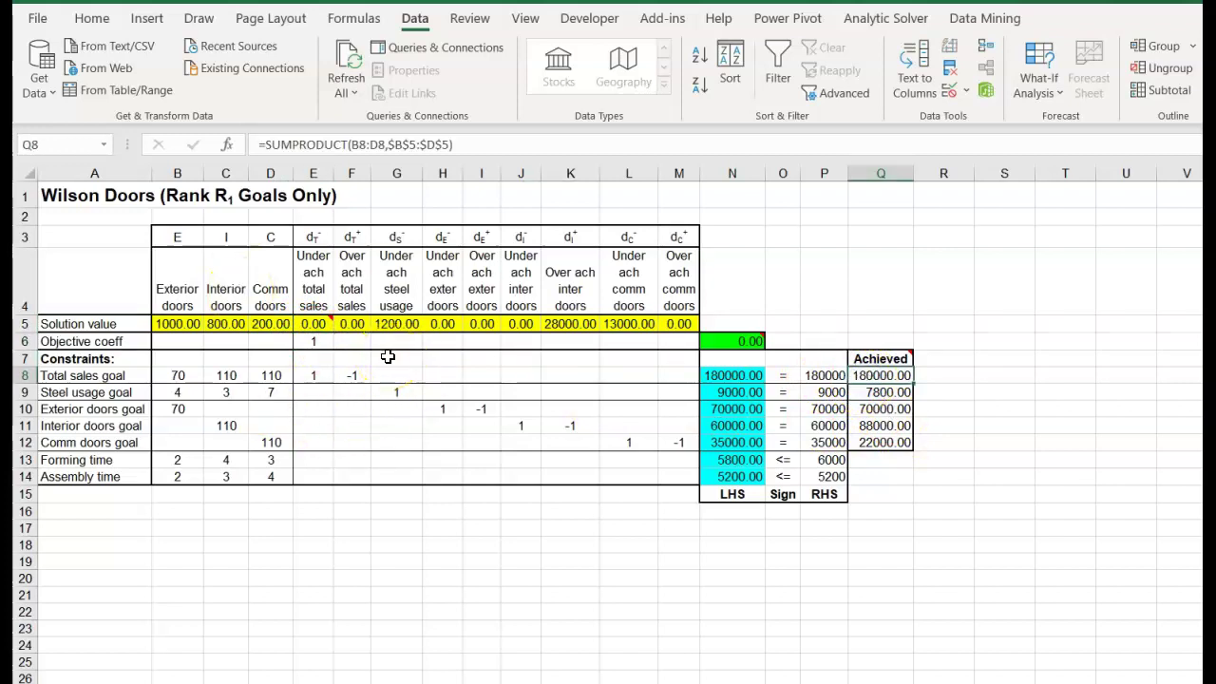
click(166, 594)
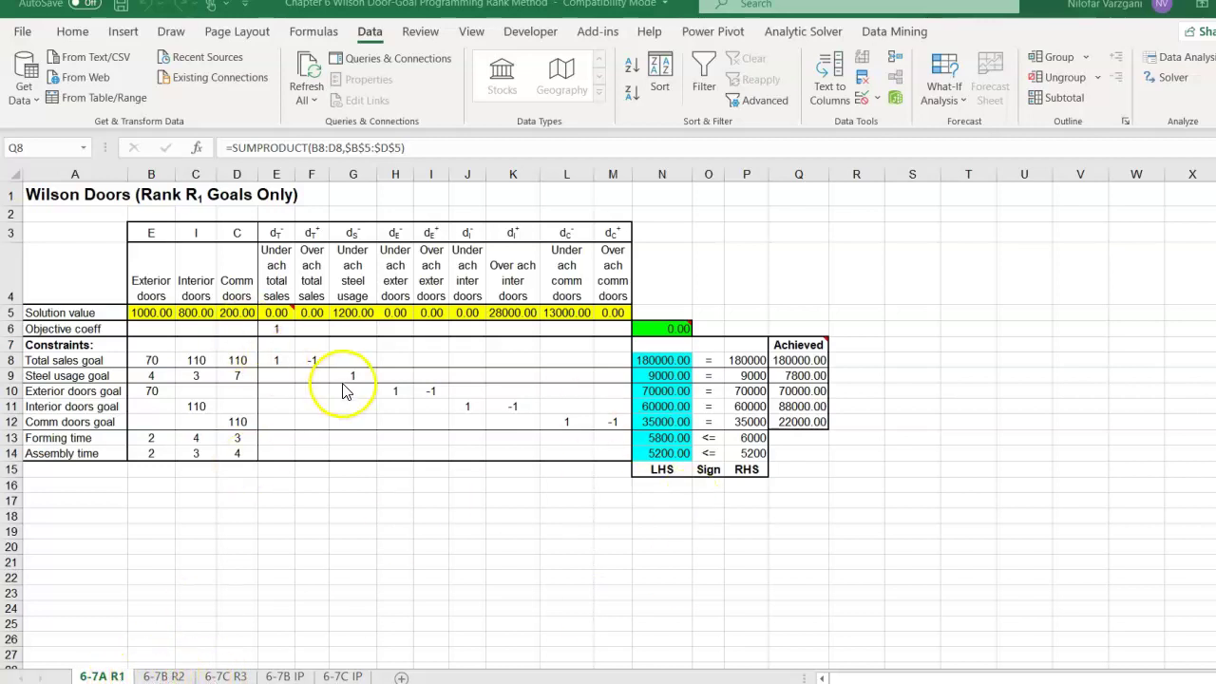
click(670, 327)
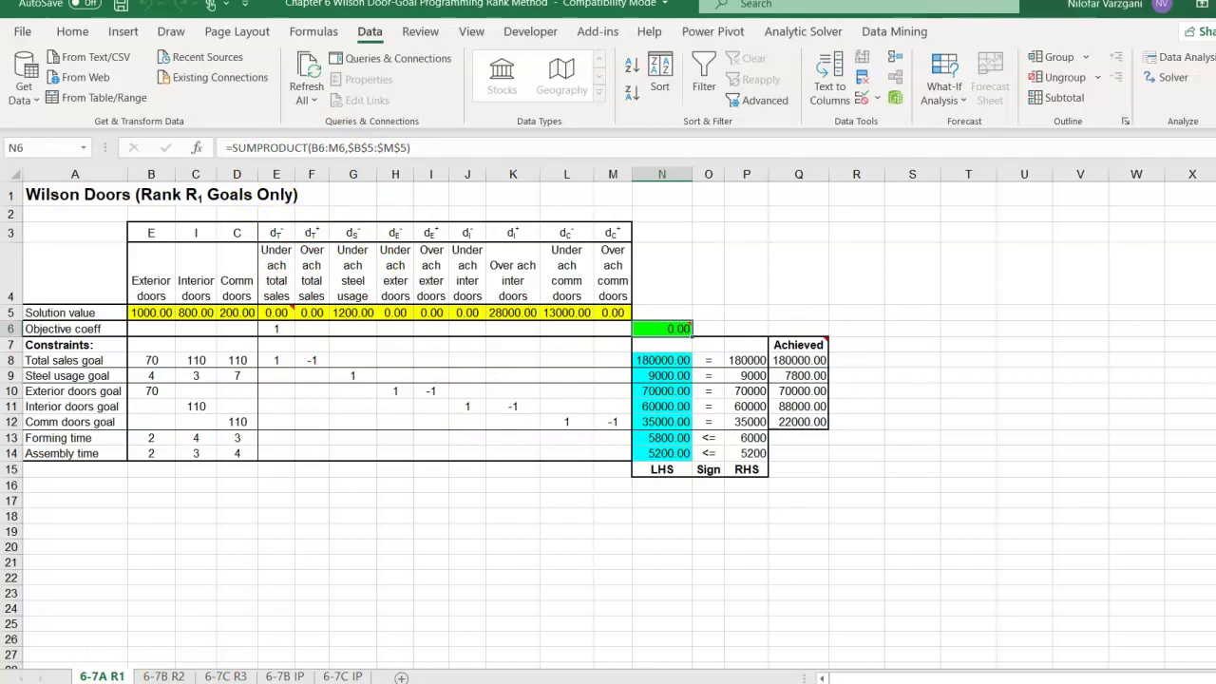
Switch to the 6-7B R2 sheet and check the objective coefficients for under-achieved total sales and steel usage
click(164, 675)
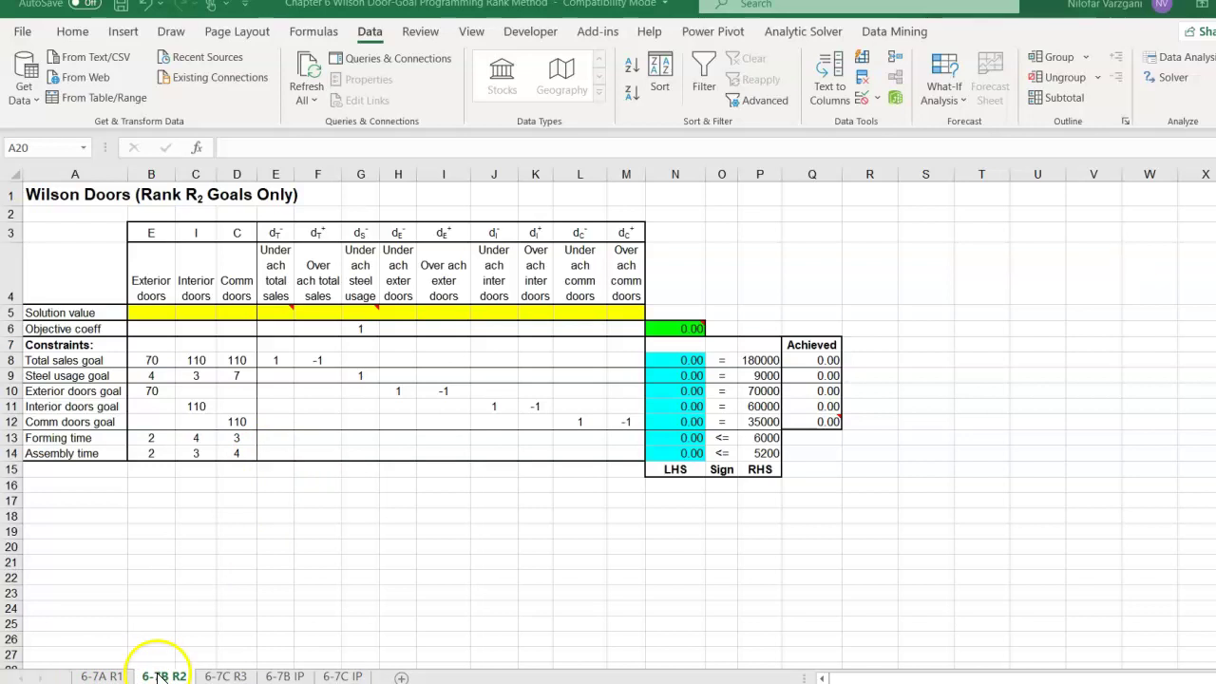
click(370, 330)
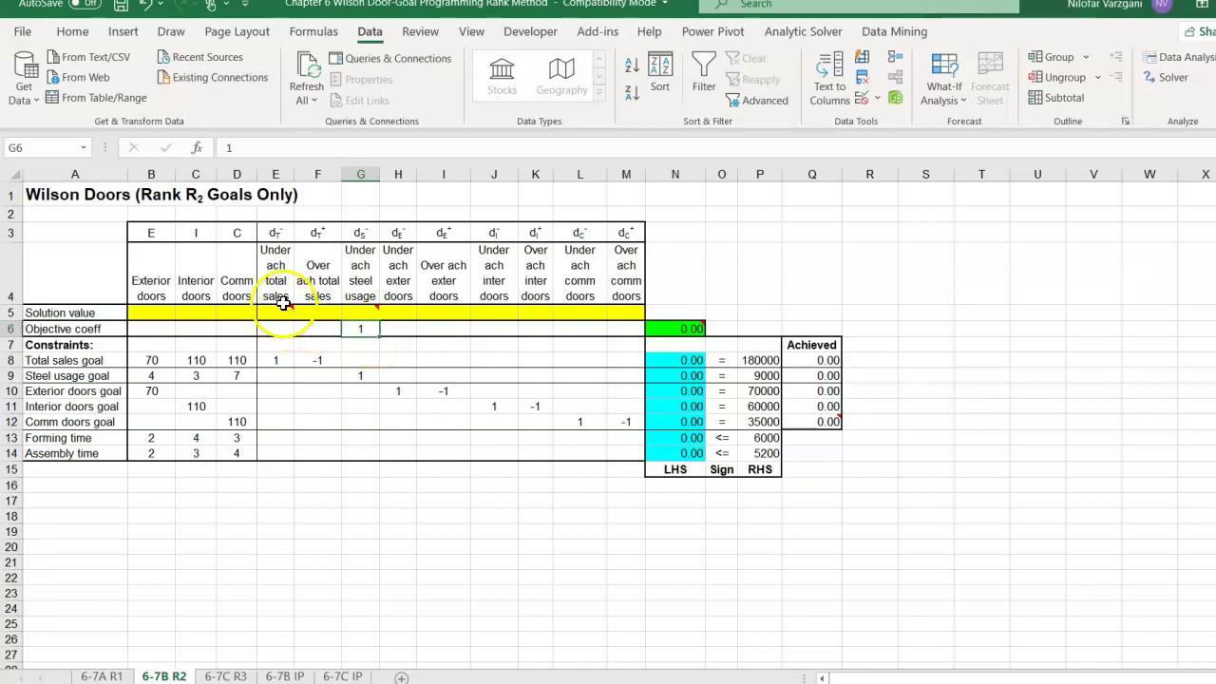
click(278, 234)
click(283, 326)
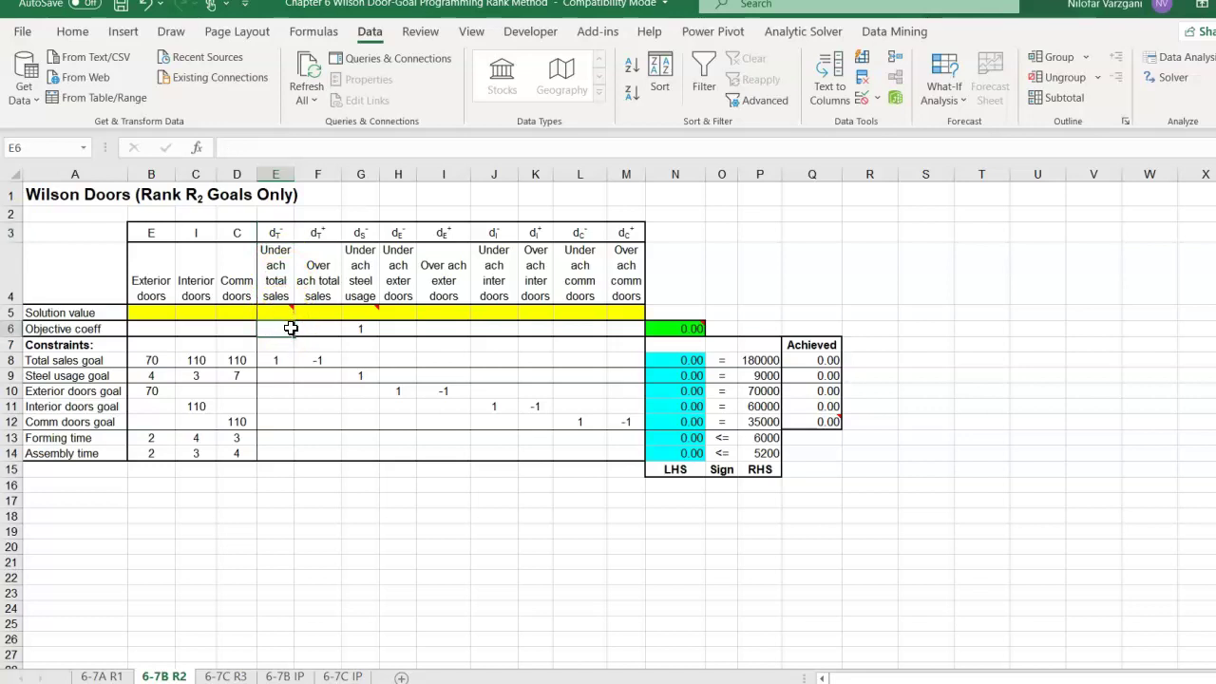
click(348, 328)
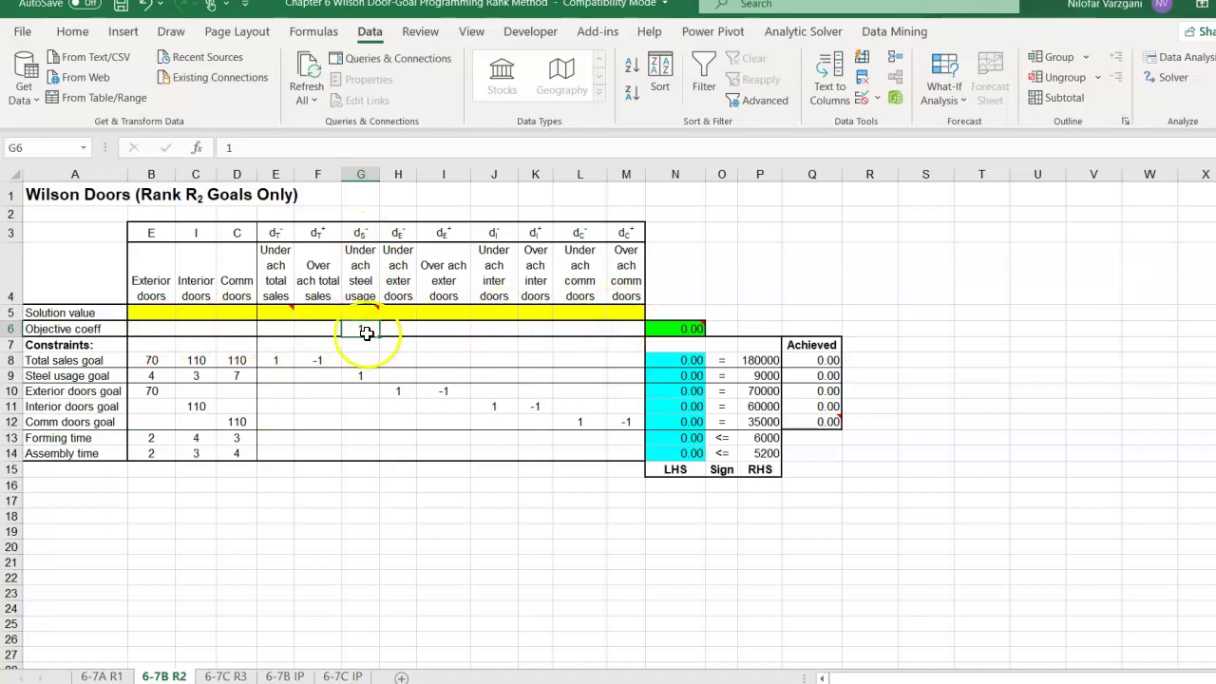
Solve the rank R2 model with Solver, minimizing N6 under the existing constraints including E5 = 0, and check the steel usage solution value in G5
mouse_move(653, 332)
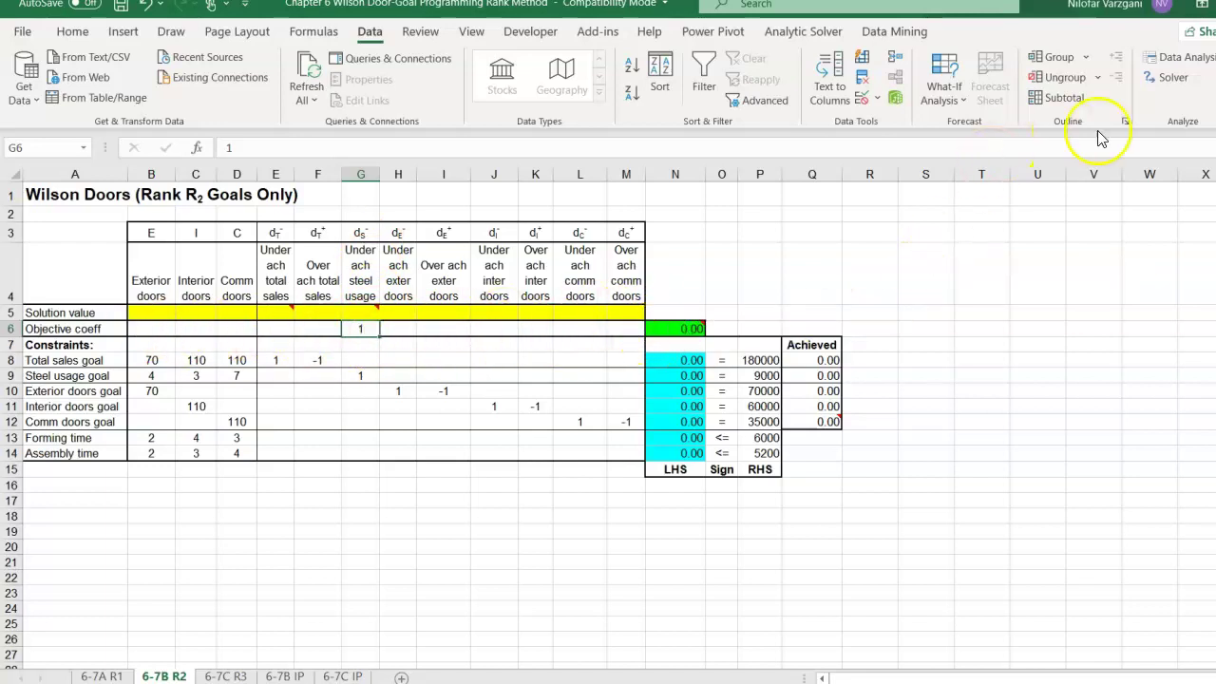
click(1179, 84)
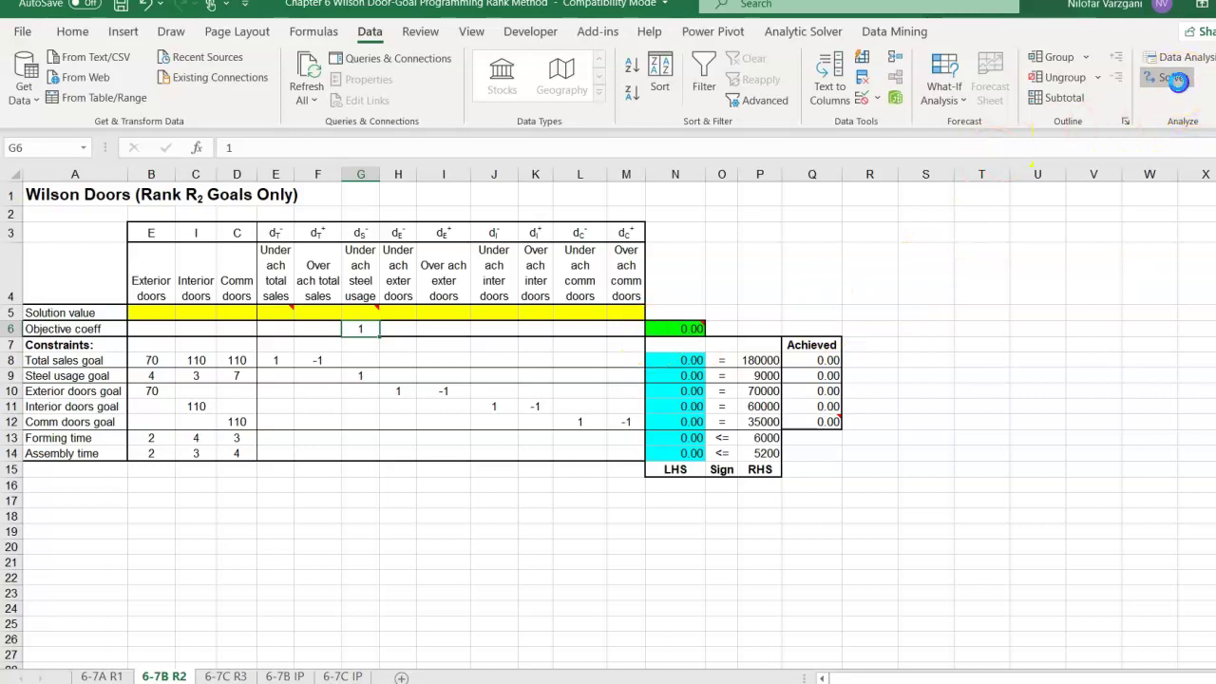
drag(646, 153, 919, 79)
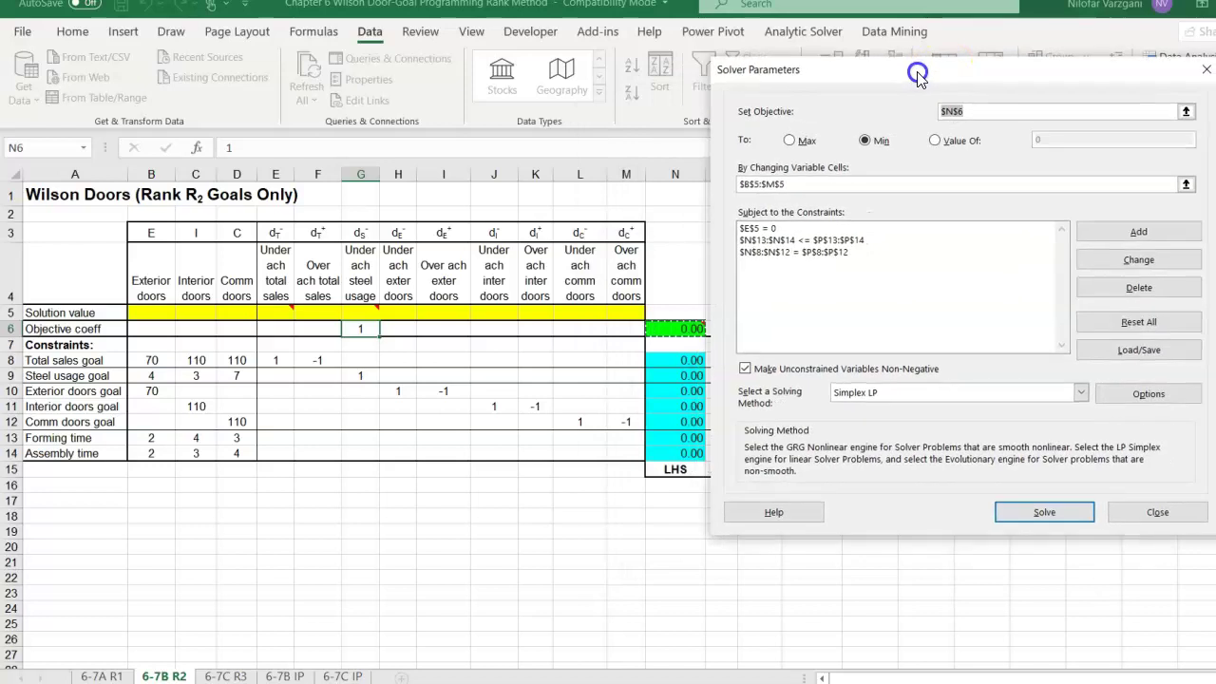
click(658, 333)
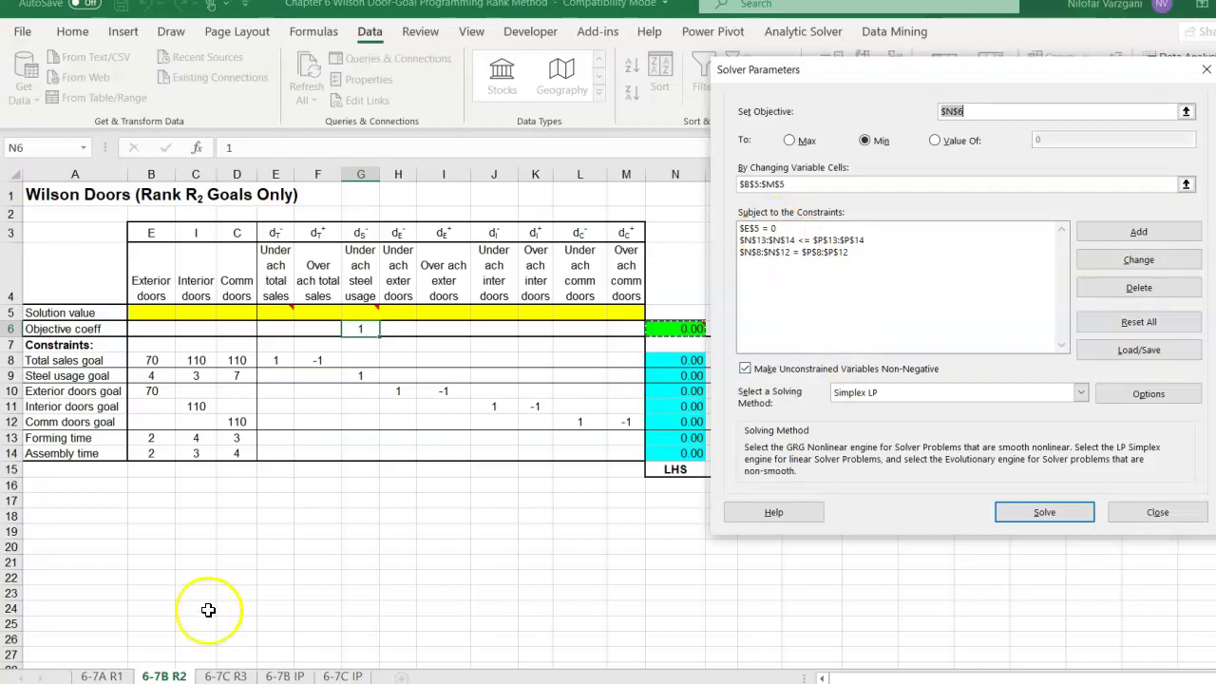
click(1048, 518)
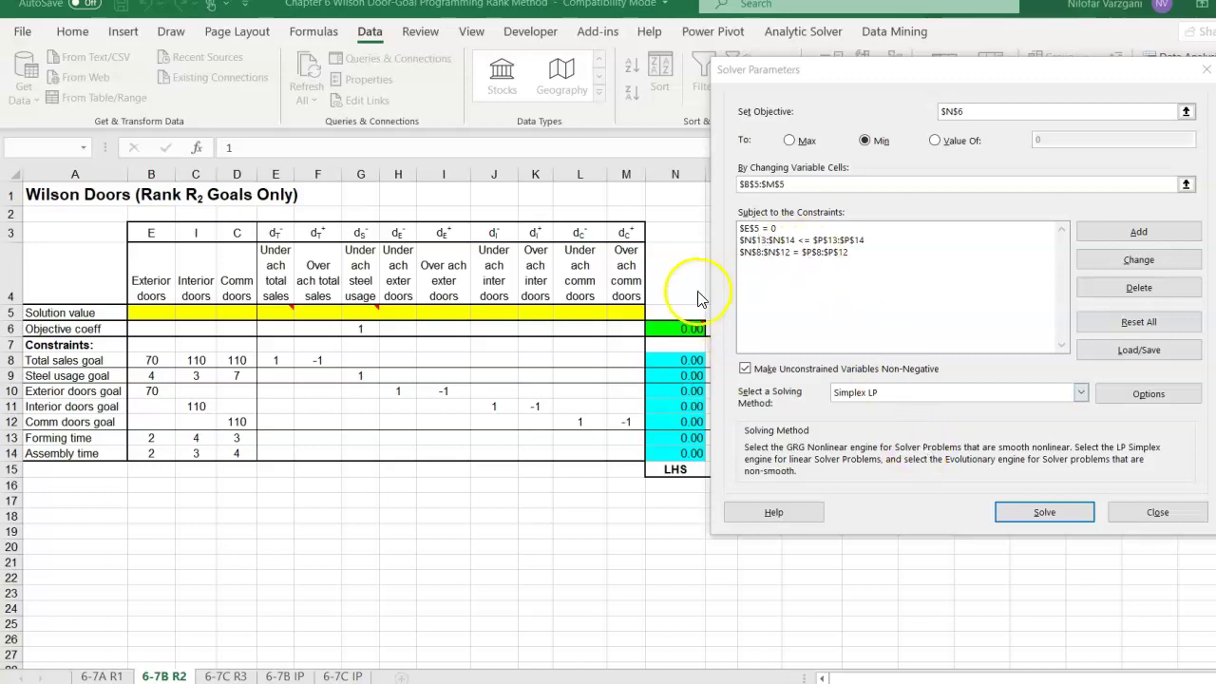
click(1007, 513)
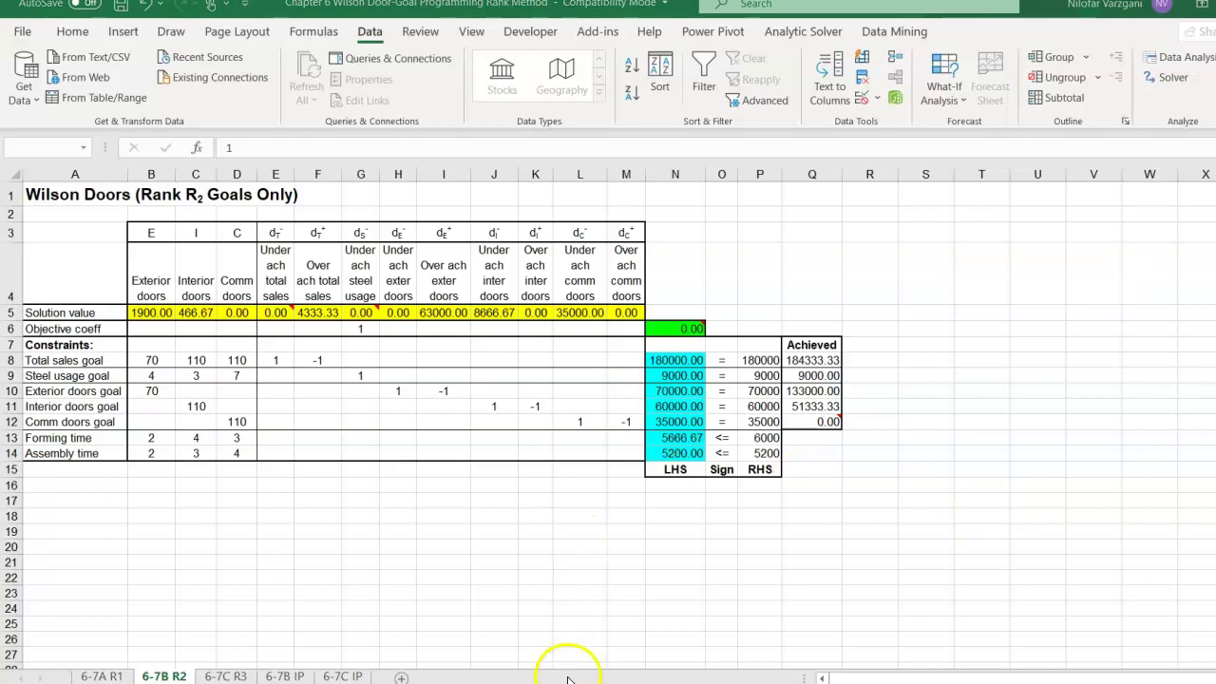
click(367, 314)
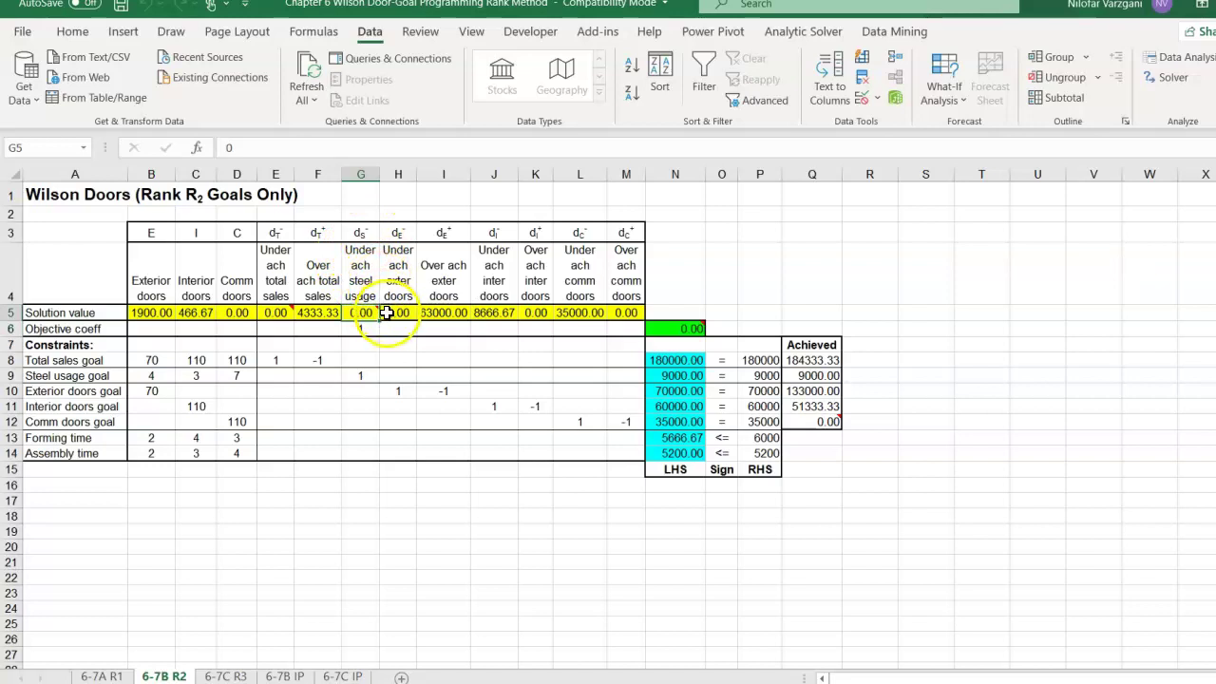
Compare the total sales and steel usage goals' left-hand sides and targets with their achieved values in Q8 and Q9
click(760, 375)
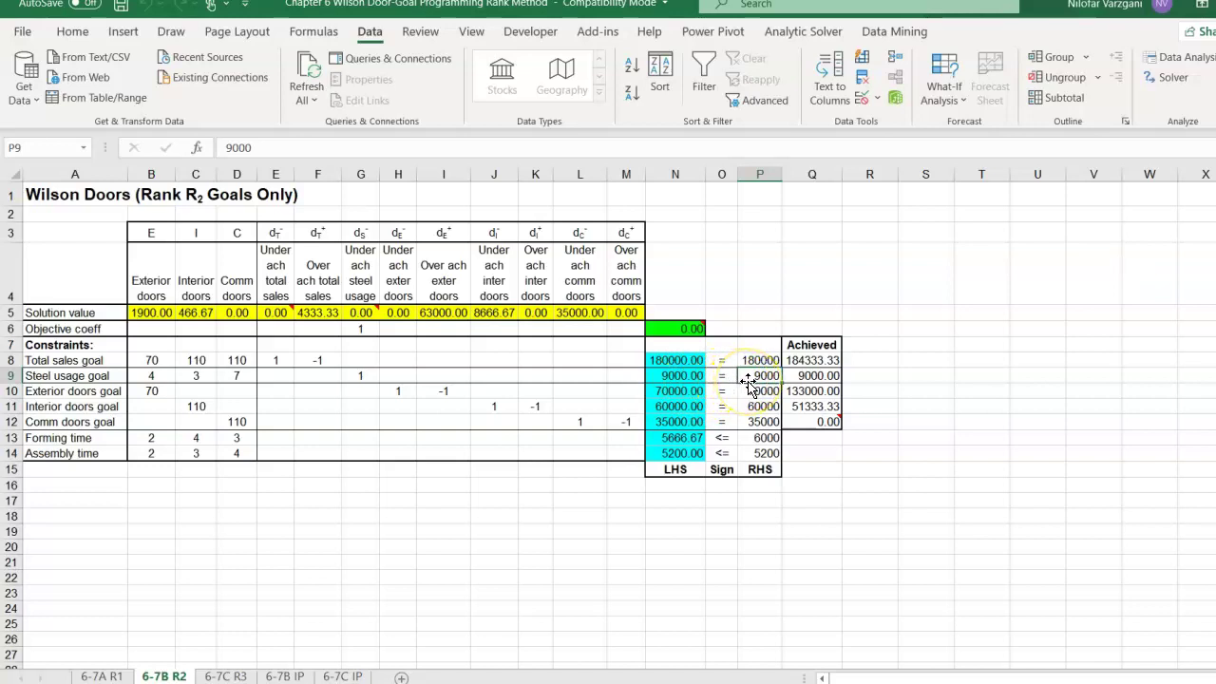
click(673, 378)
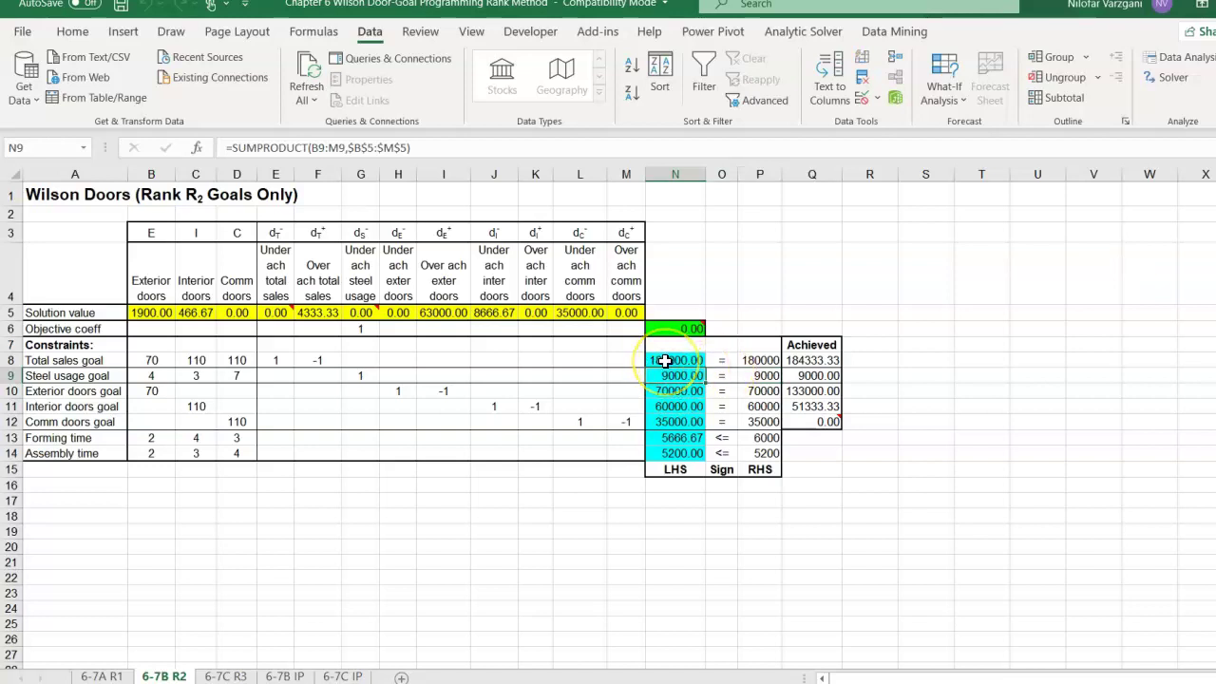
click(665, 360)
click(671, 378)
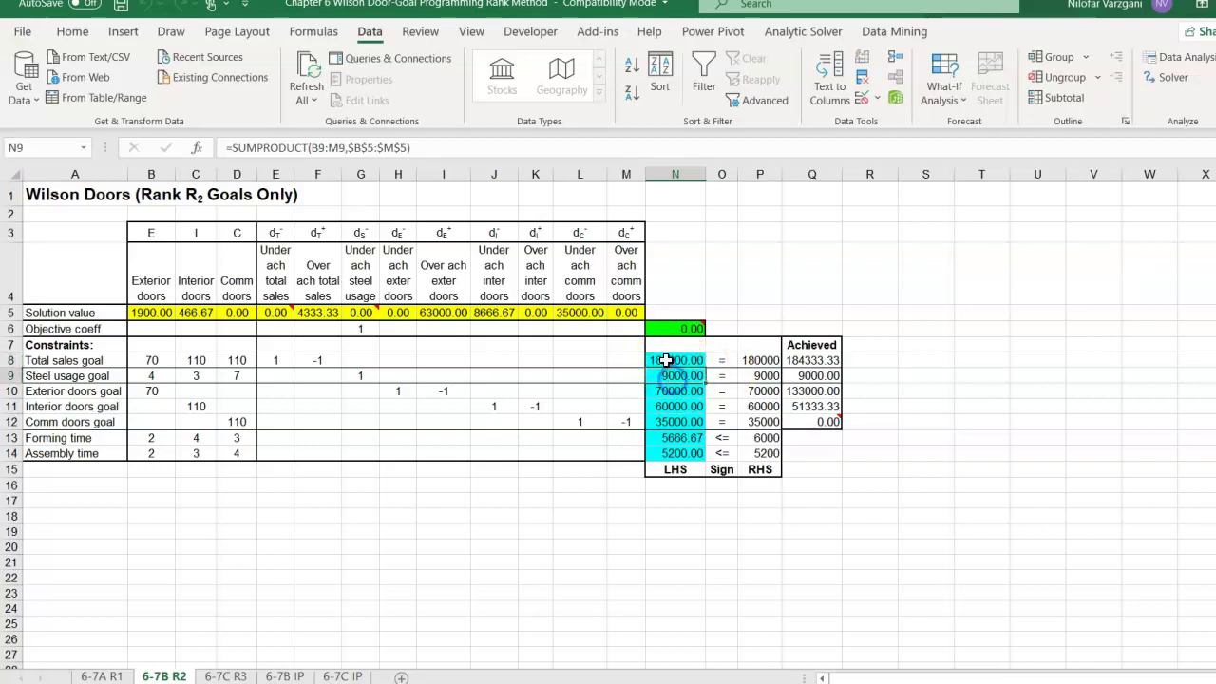
click(801, 364)
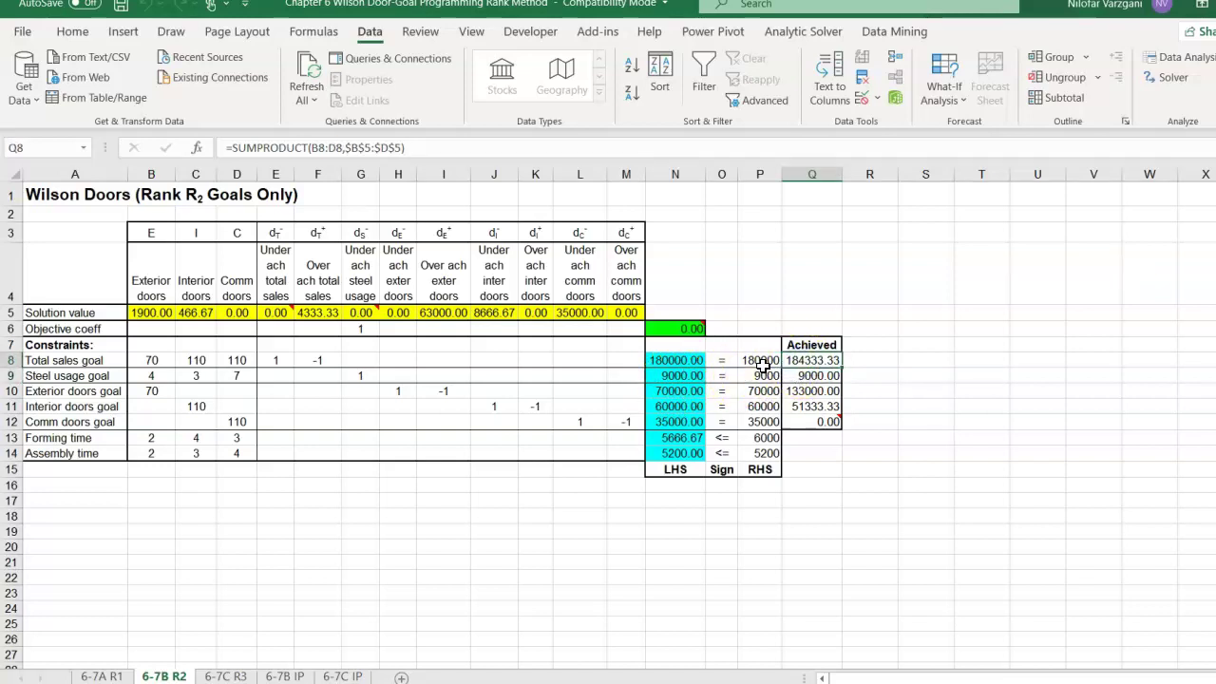
click(788, 360)
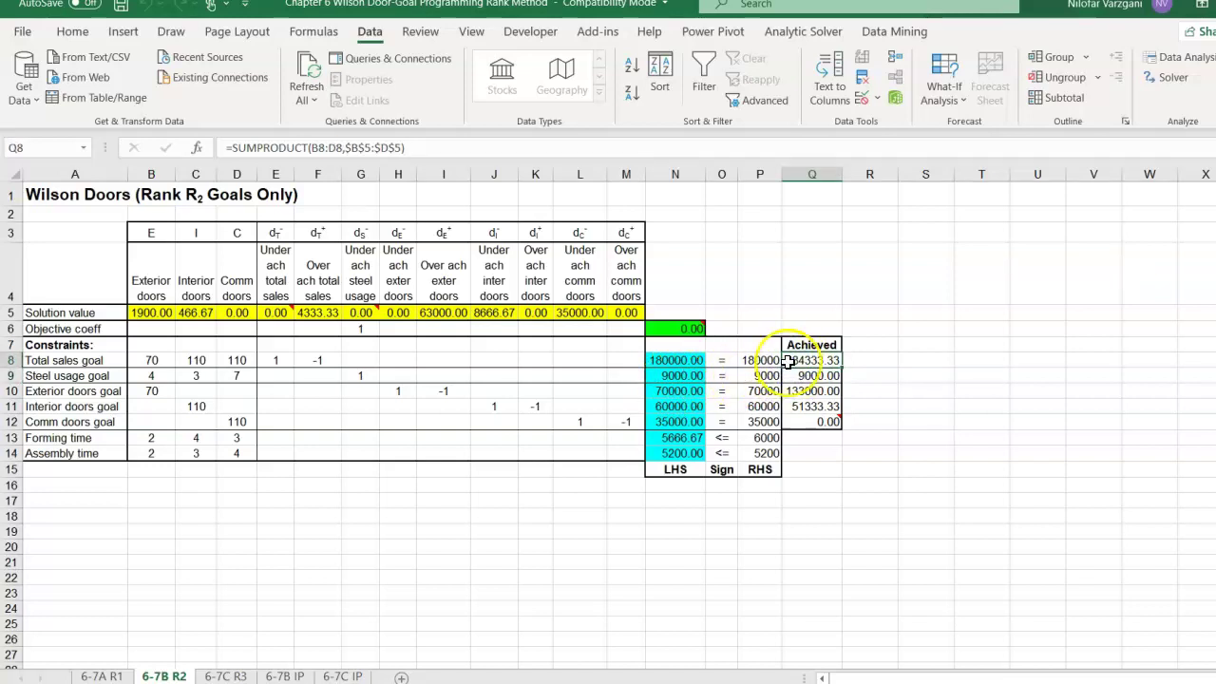
click(798, 375)
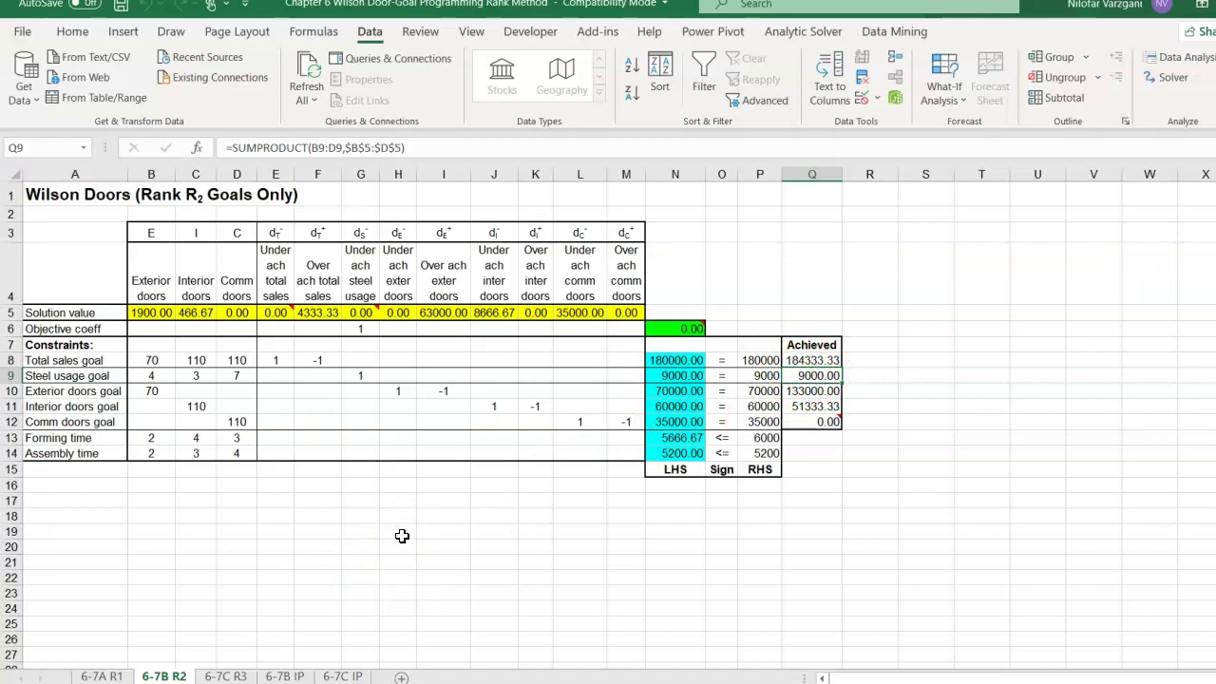
Switch to the 6-7C R3 sheet and review the row 6 objective coefficients for total sales, steel usage and under-achieved exterior doors
click(225, 677)
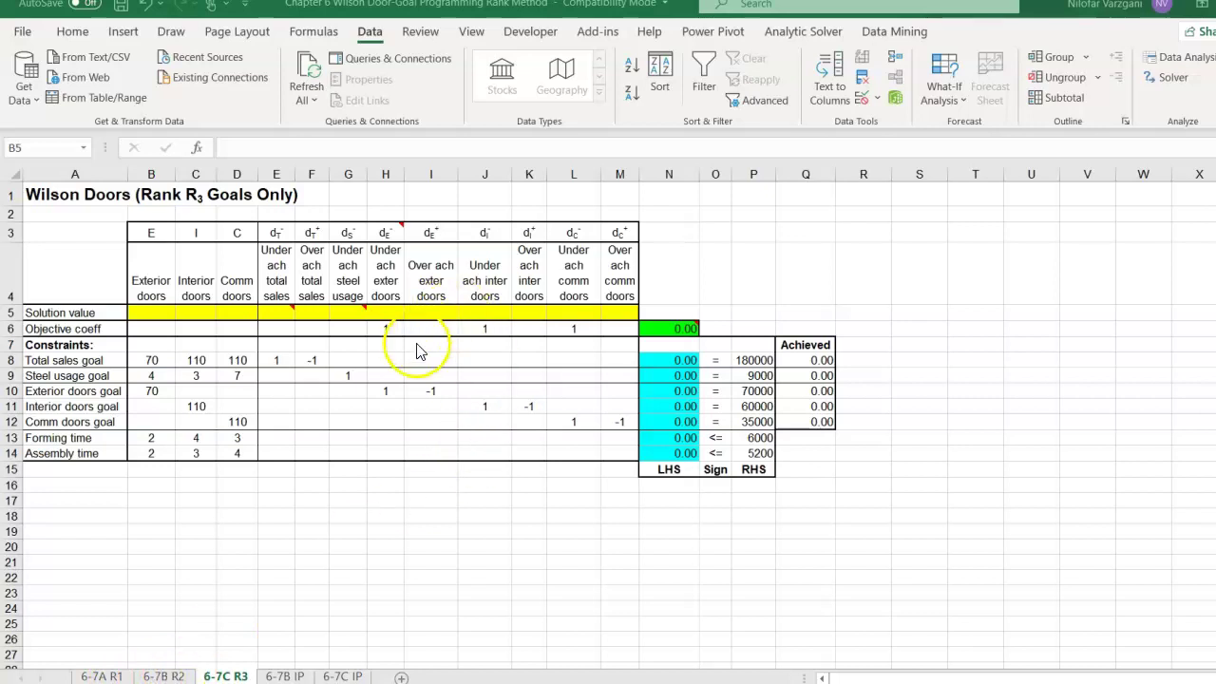
key(ctrl+shift+Right)
click(392, 328)
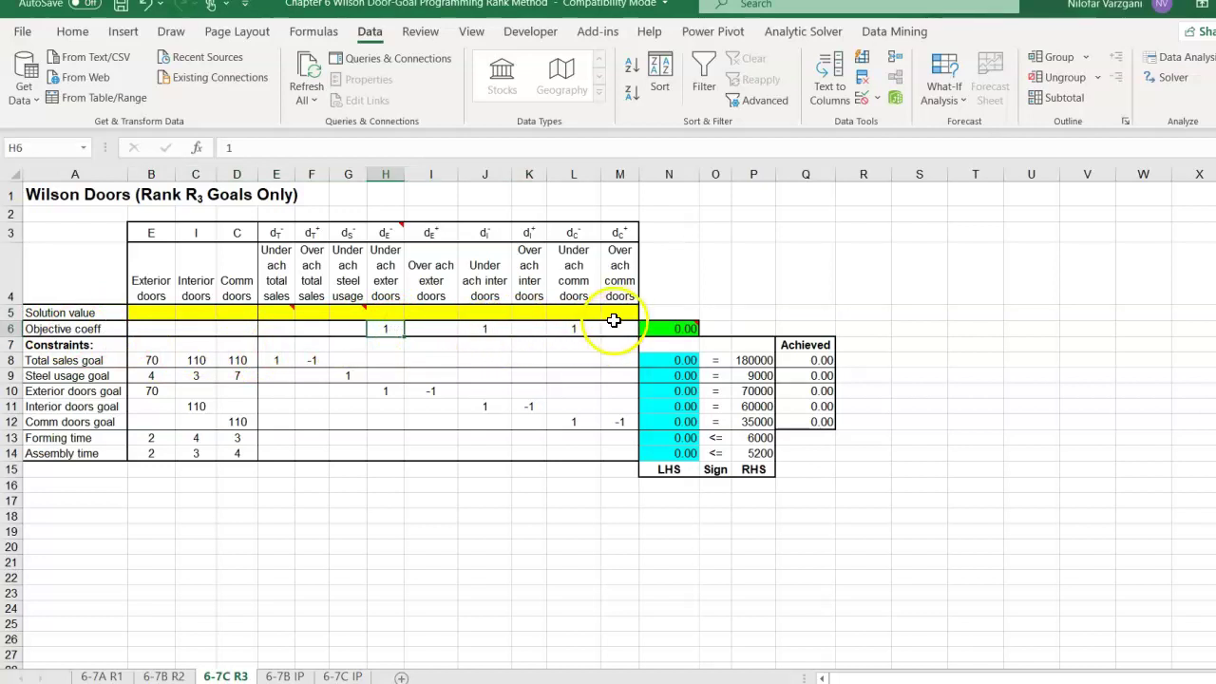
click(279, 330)
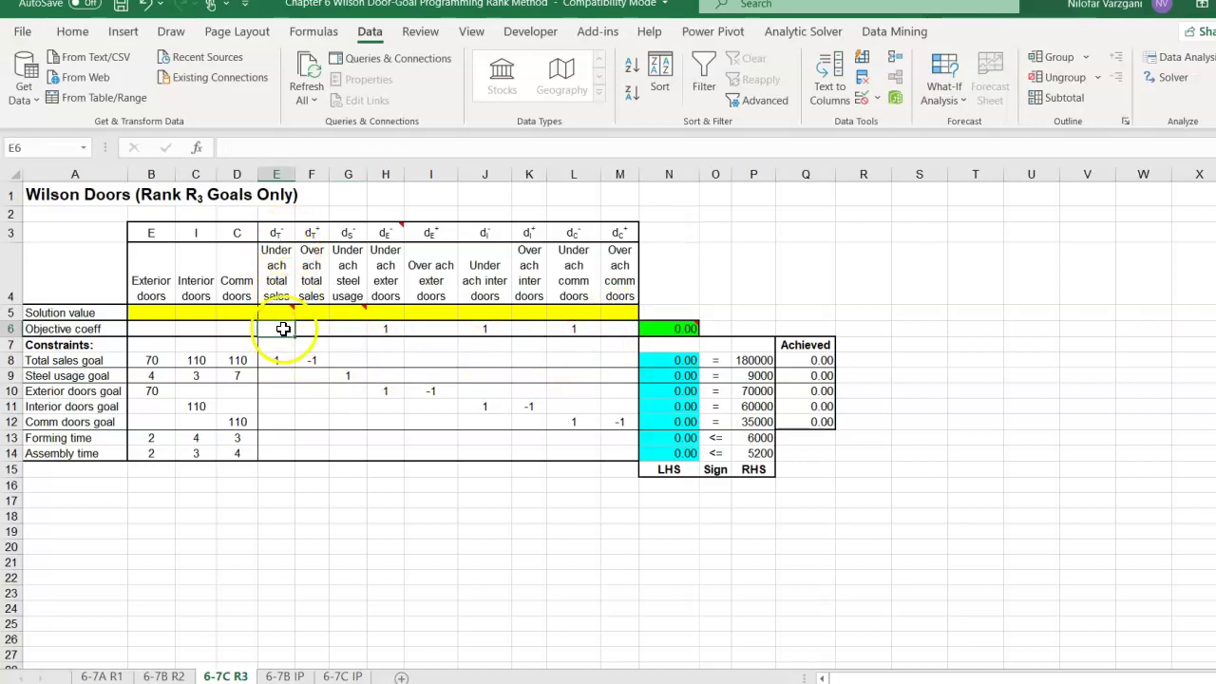
click(356, 326)
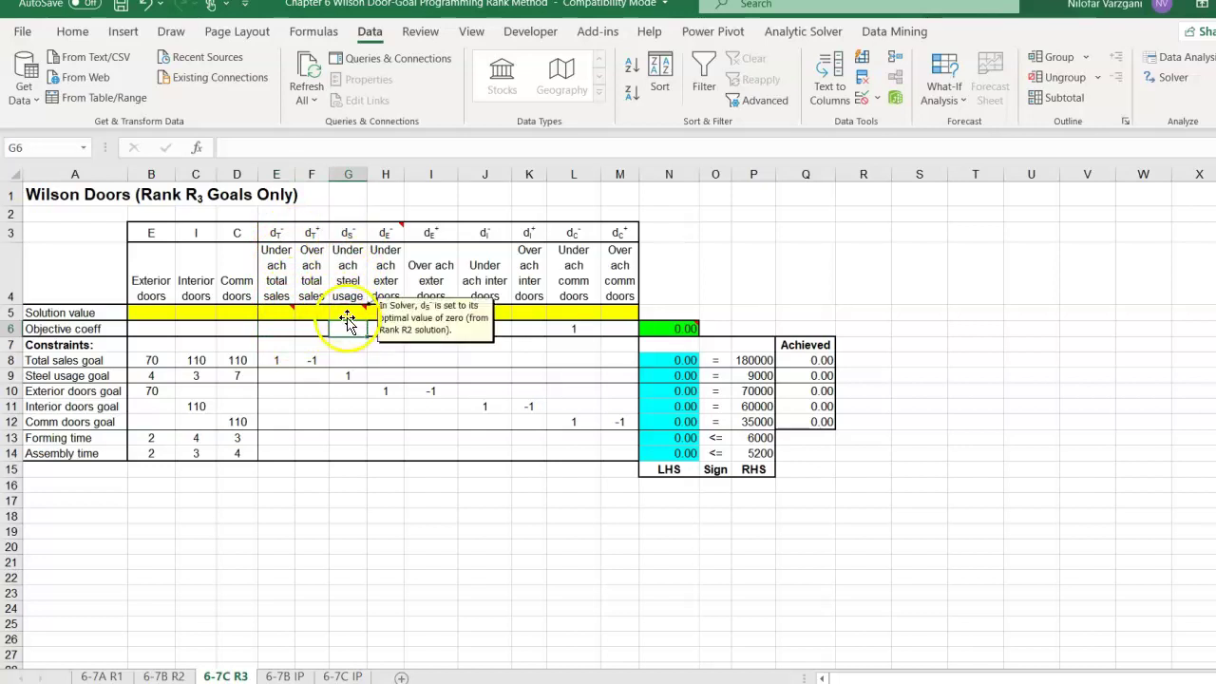
click(389, 328)
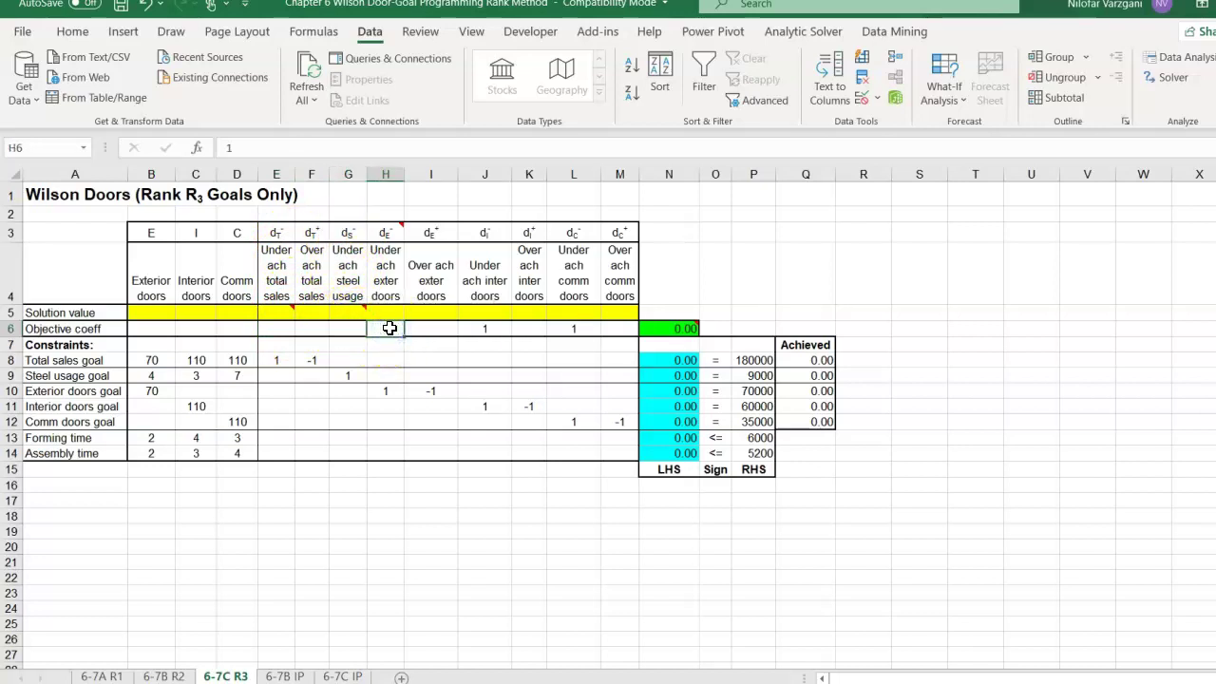
click(391, 338)
click(405, 334)
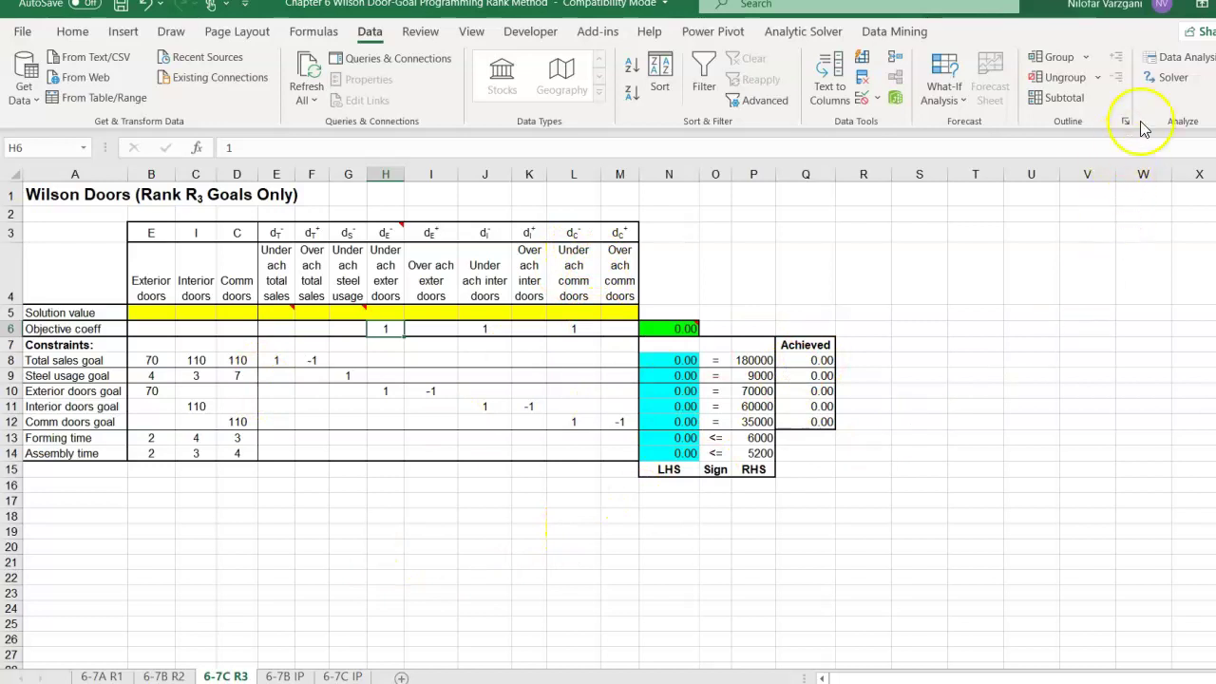
Solve the rank R3 model with Solver, minimizing N6 by changing B5:M5 with G5 = 0 and E5 = 0, and keep the solution
click(1161, 77)
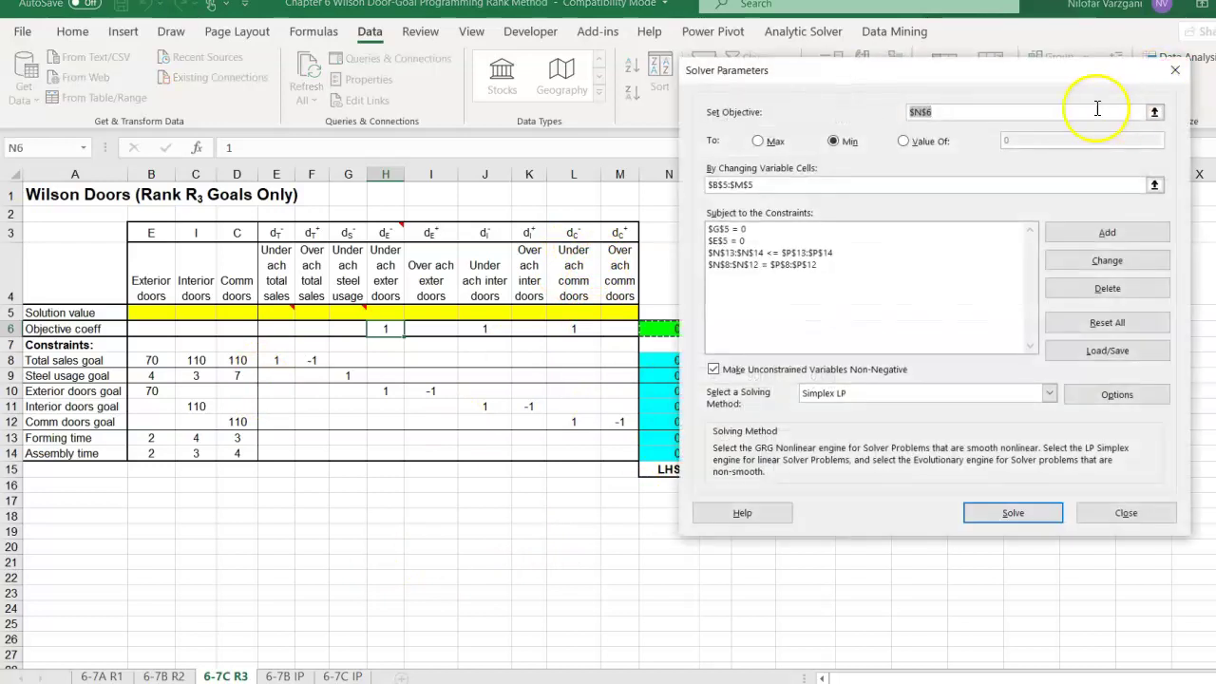
drag(932, 71, 774, 109)
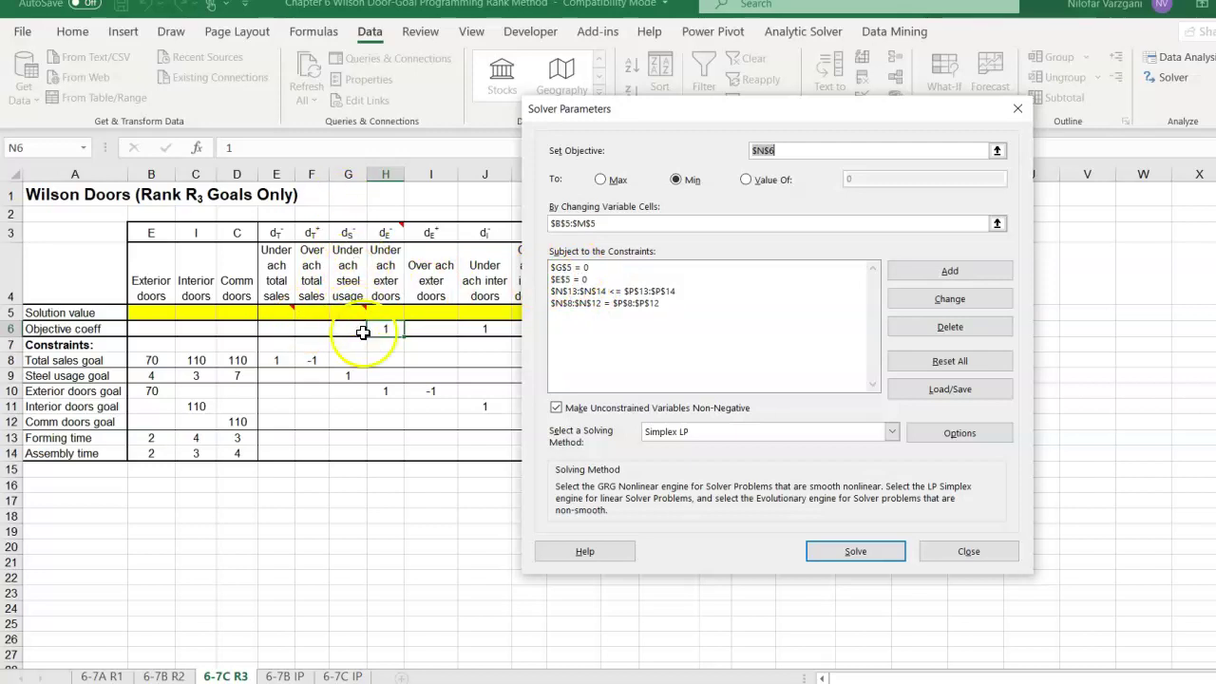
click(858, 554)
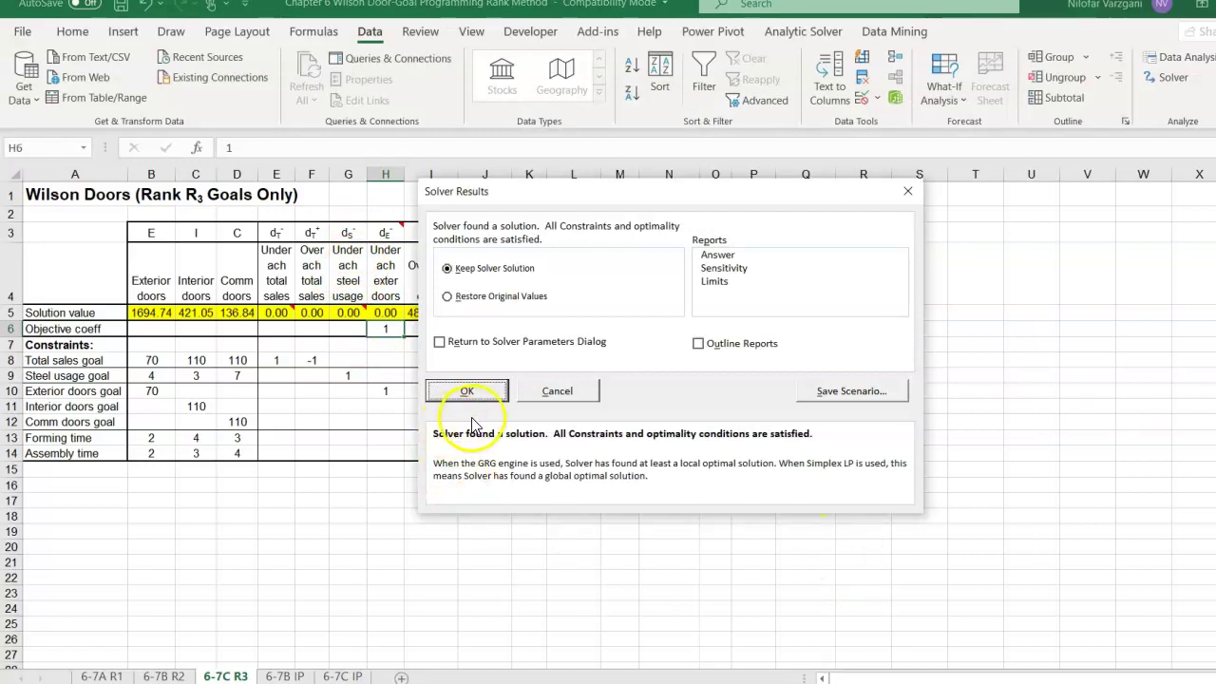
click(467, 392)
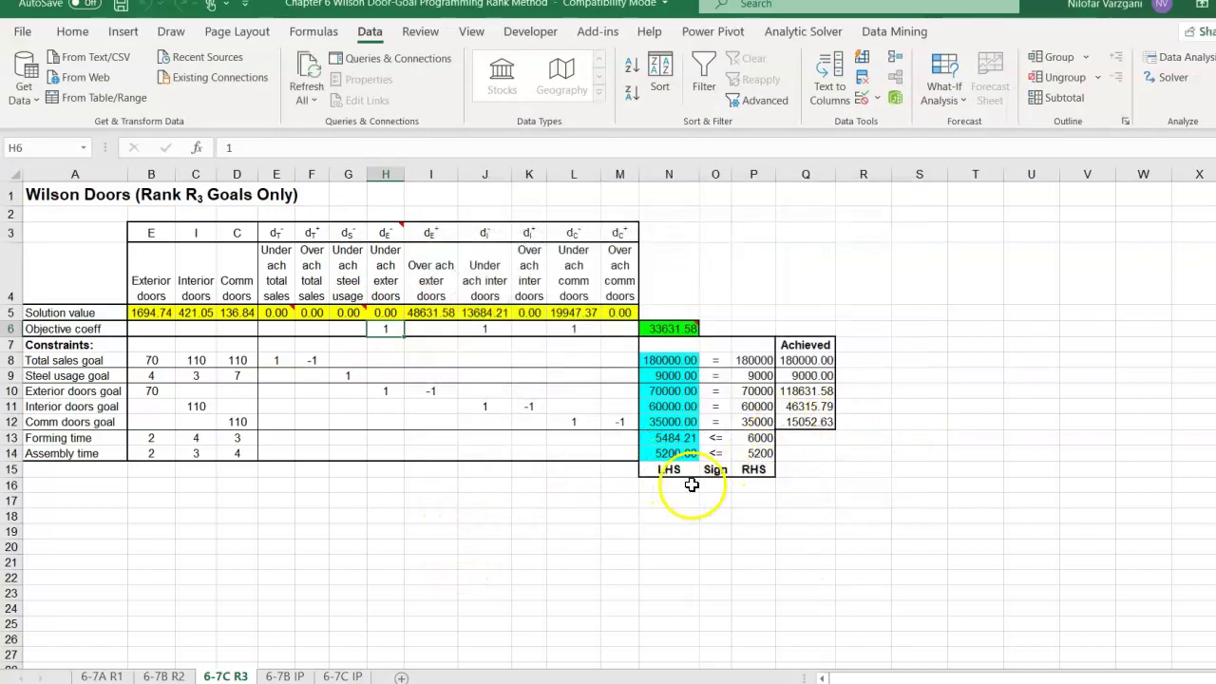
Review the achieved values of the five rank R3 goals in Q8:Q12 against their right-hand-side targets
drag(808, 356, 803, 427)
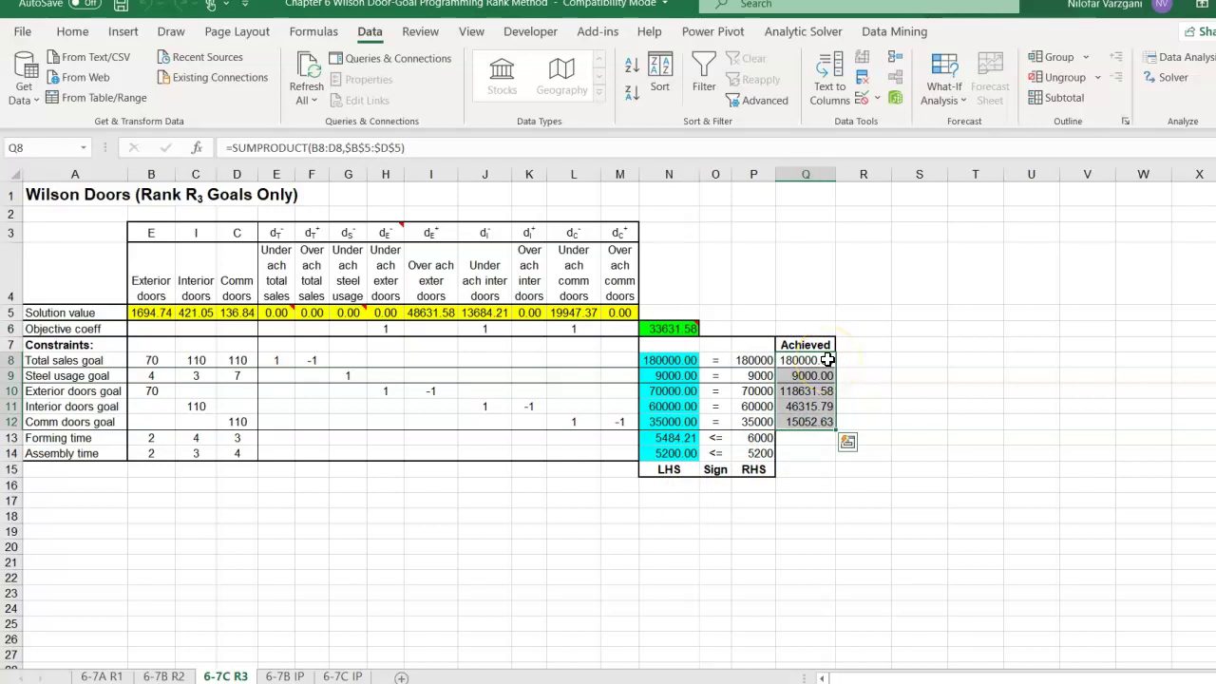
click(828, 361)
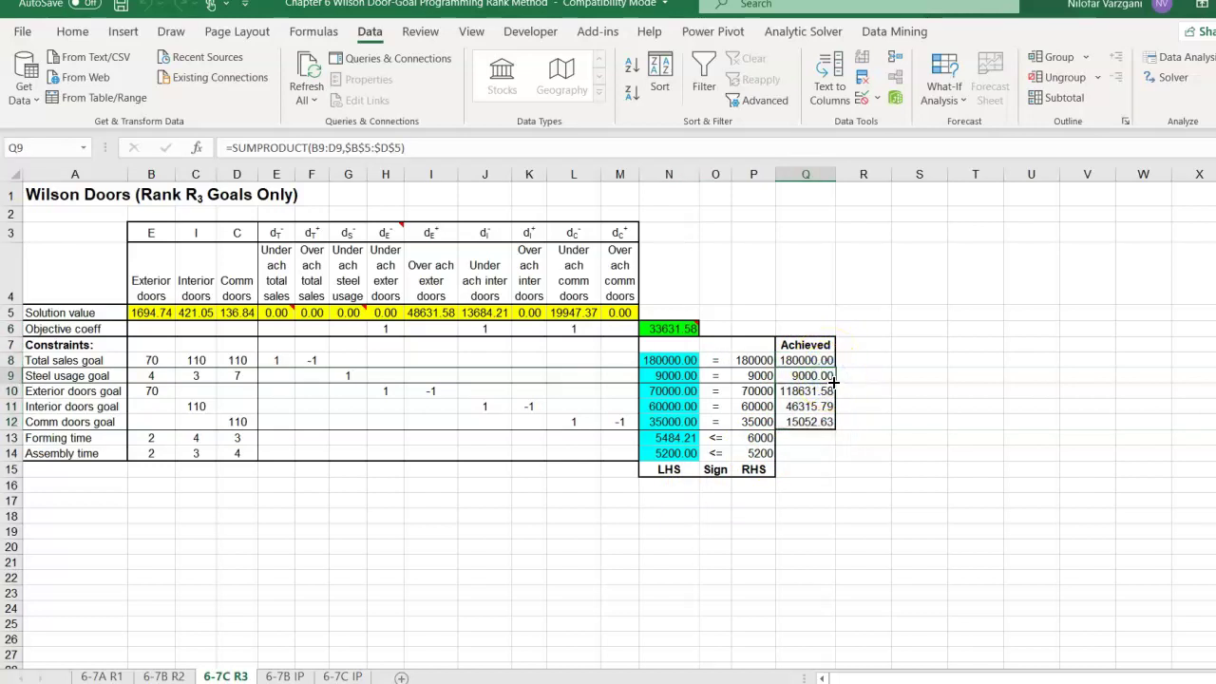
click(831, 390)
click(823, 406)
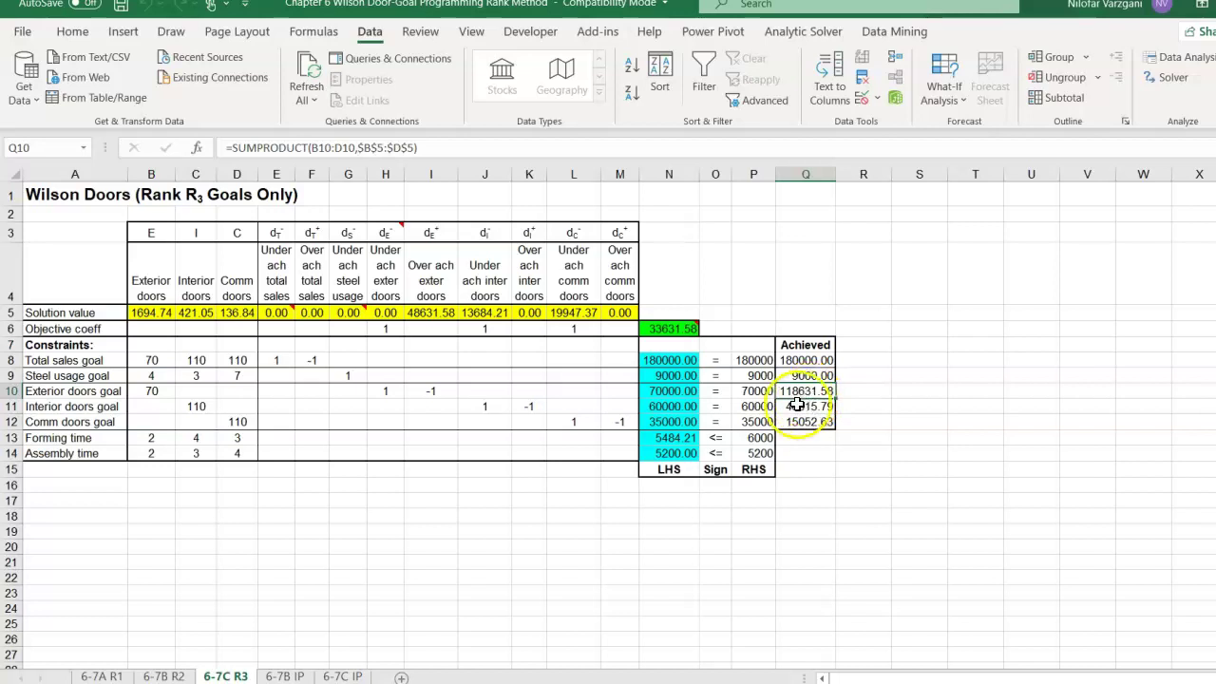
click(799, 406)
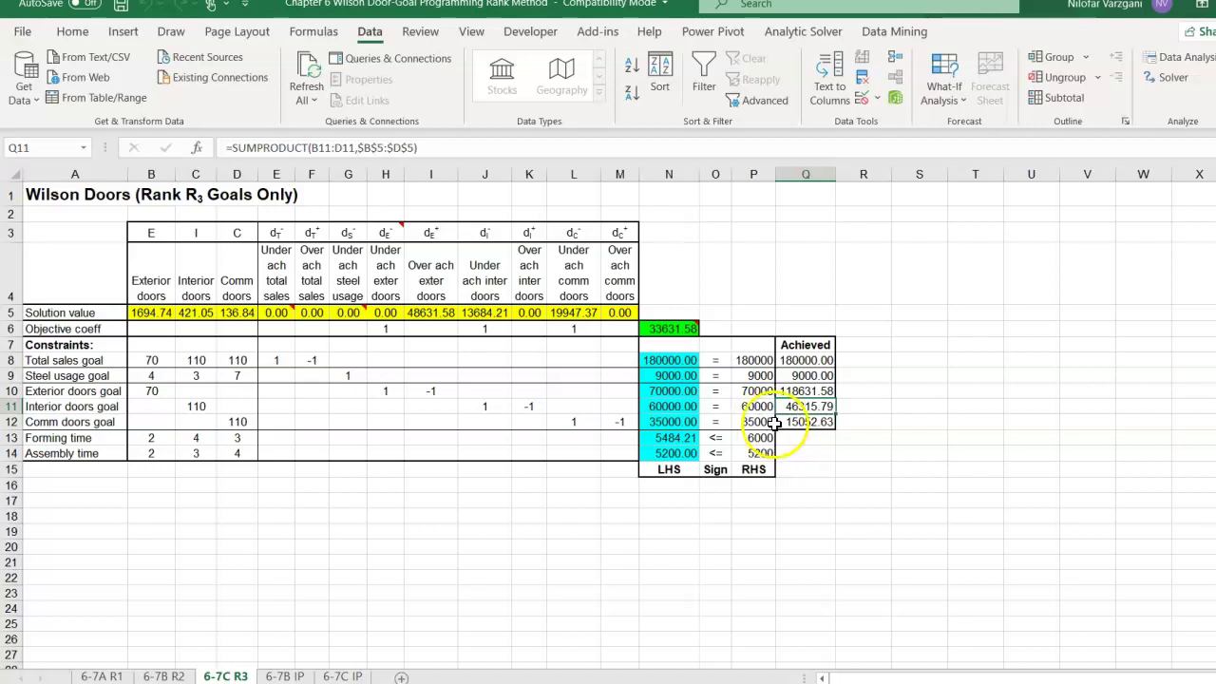
click(789, 425)
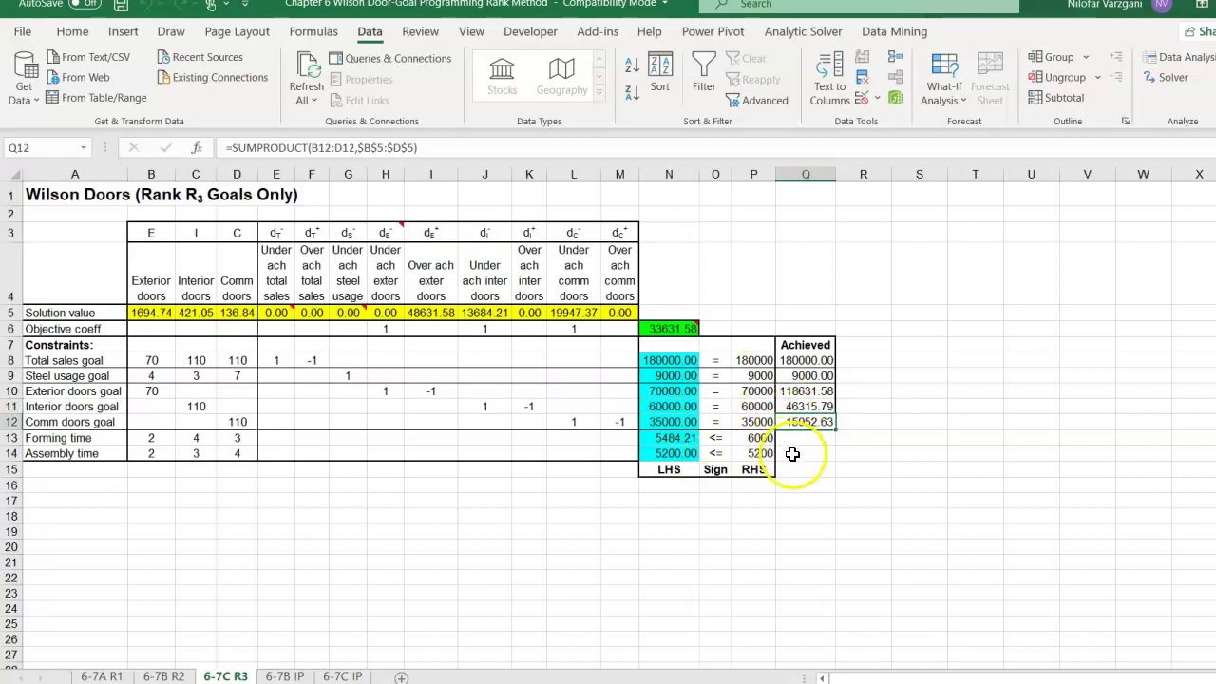